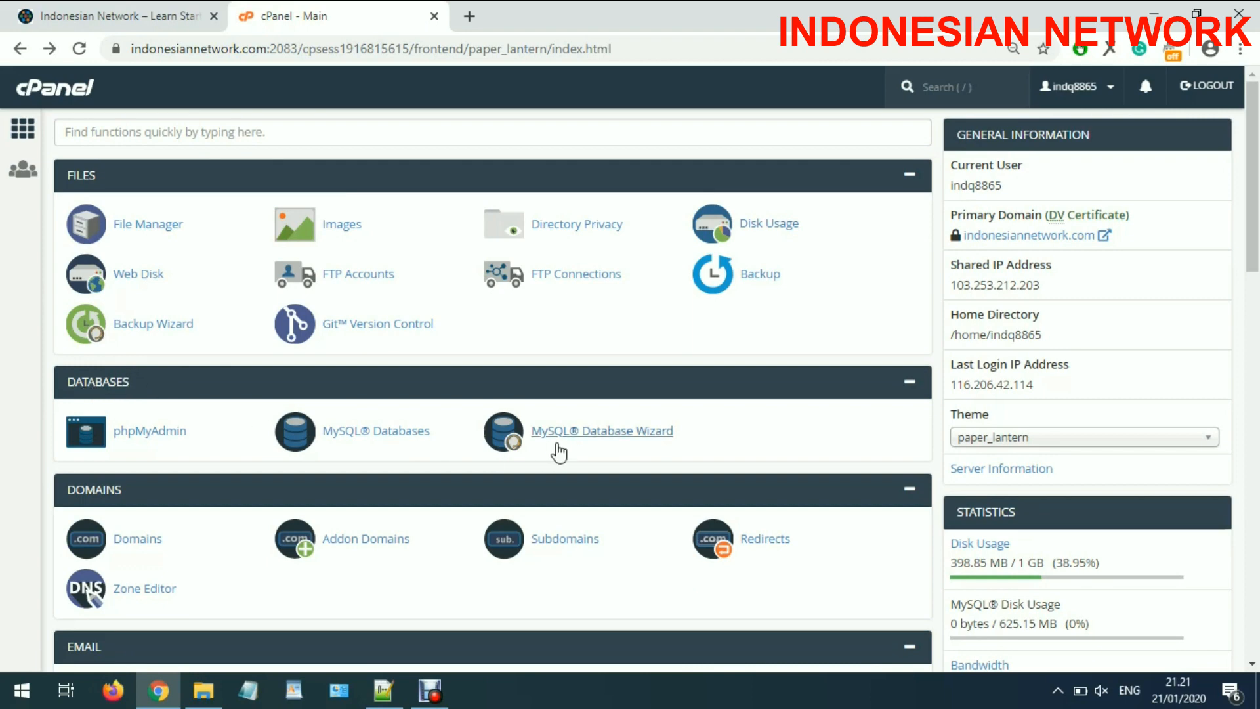
# - Create a new MySQL database named ujicobabasisdata with the MySQL Database Wizard
pyautogui.click(584, 435)
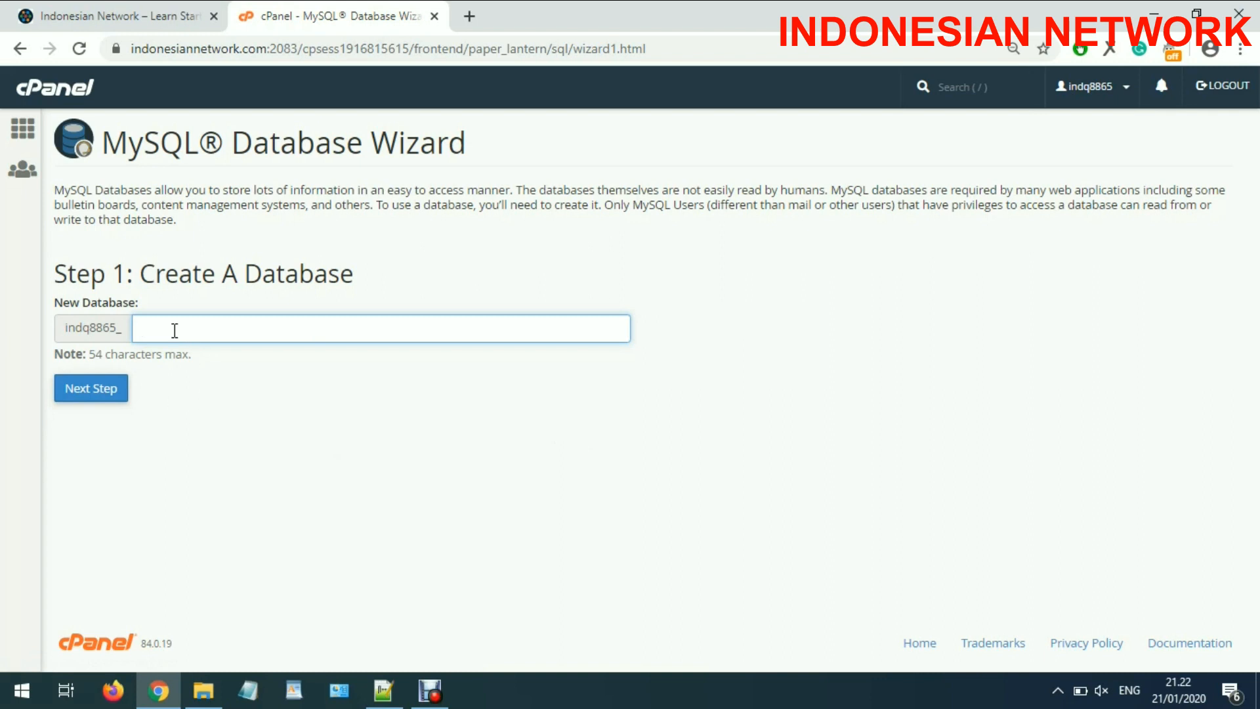
pyautogui.write('ujicobabasisdata')
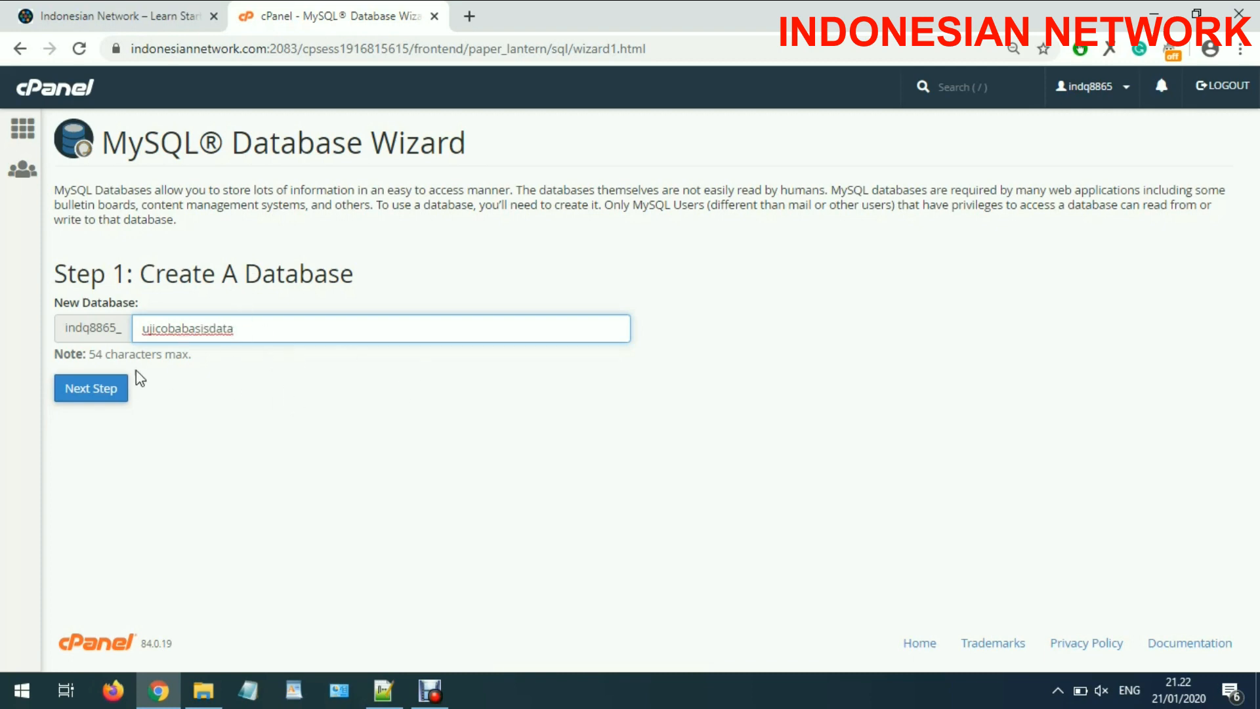
pyautogui.click(88, 387)
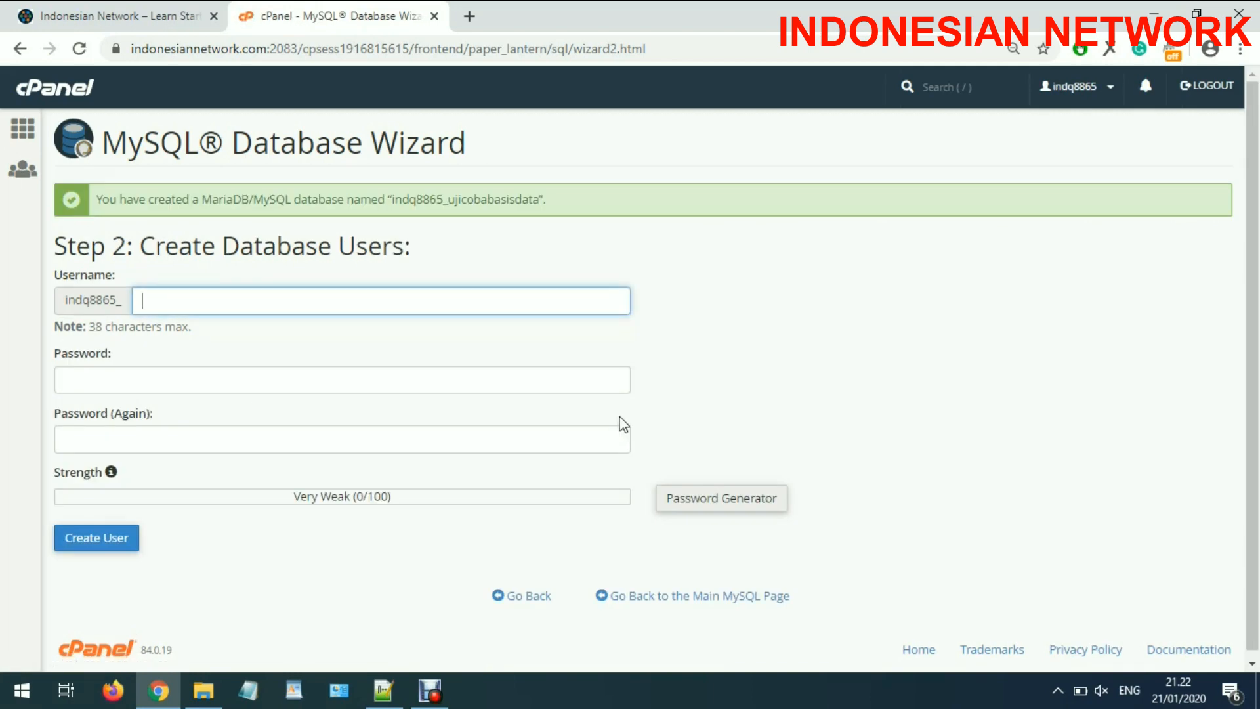
# - Create the database user userbasdat, filling both password fields with a generated password
pyautogui.write('userbasdat')
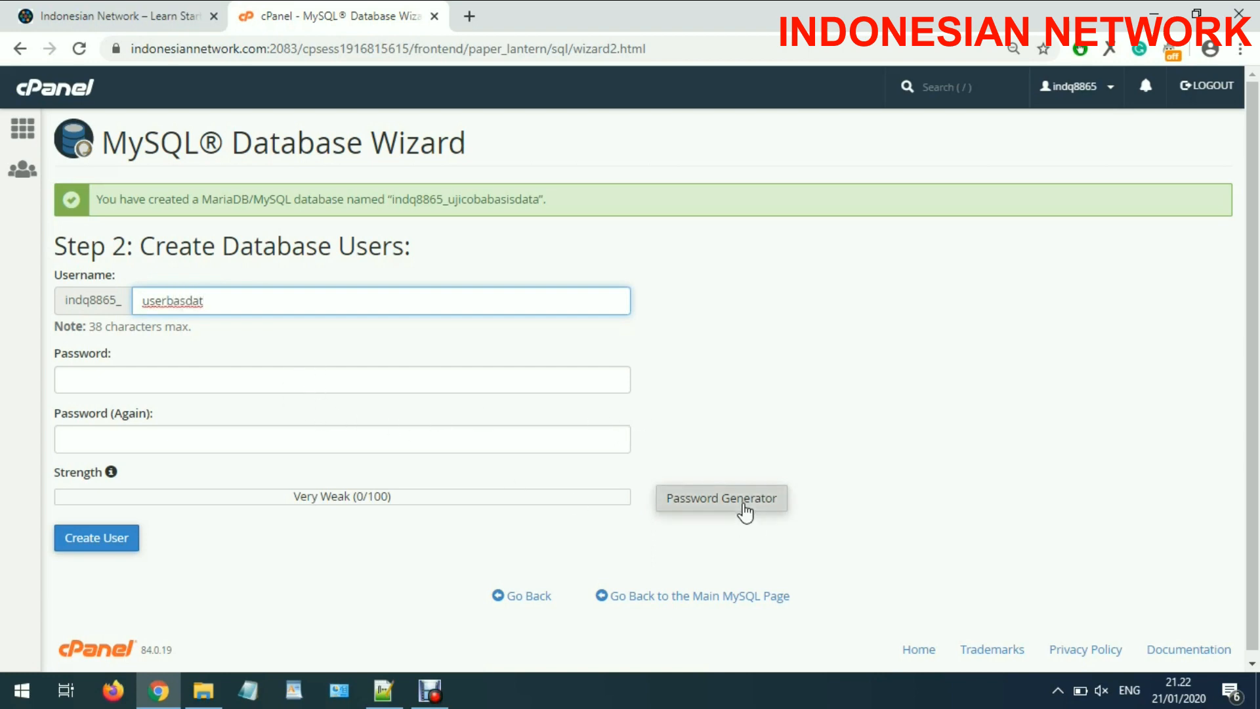
pyautogui.click(745, 505)
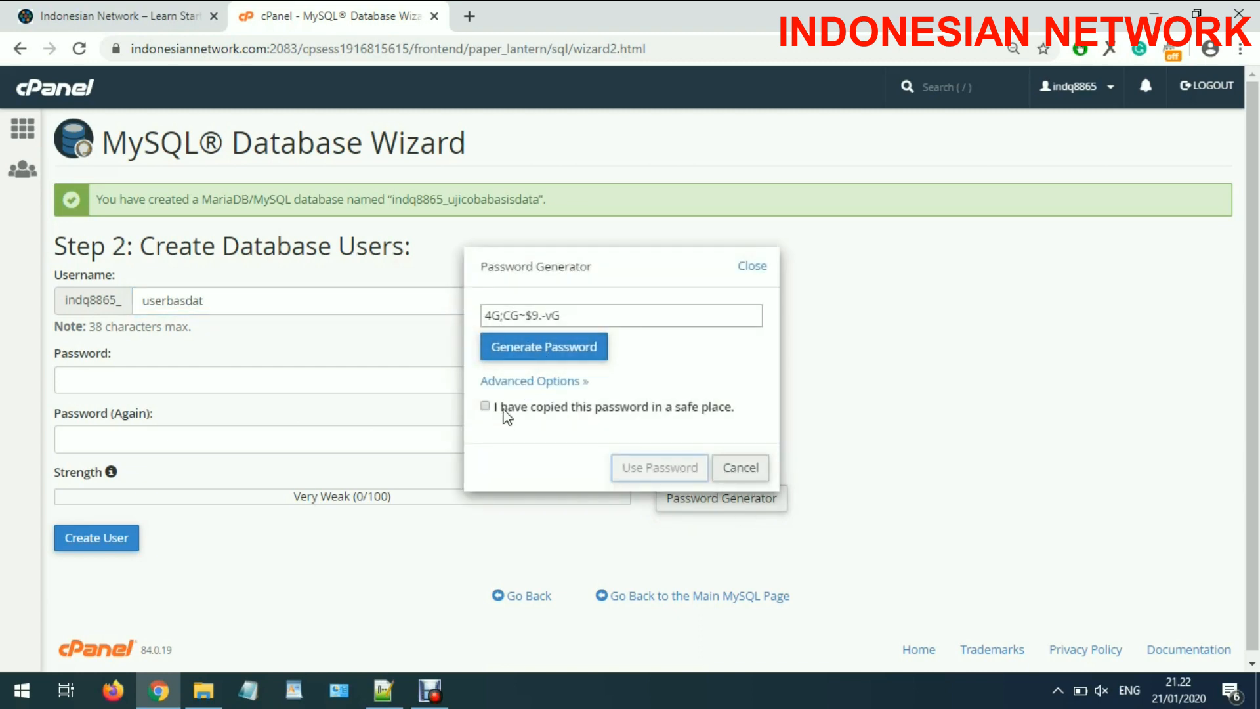
pyautogui.click(486, 406)
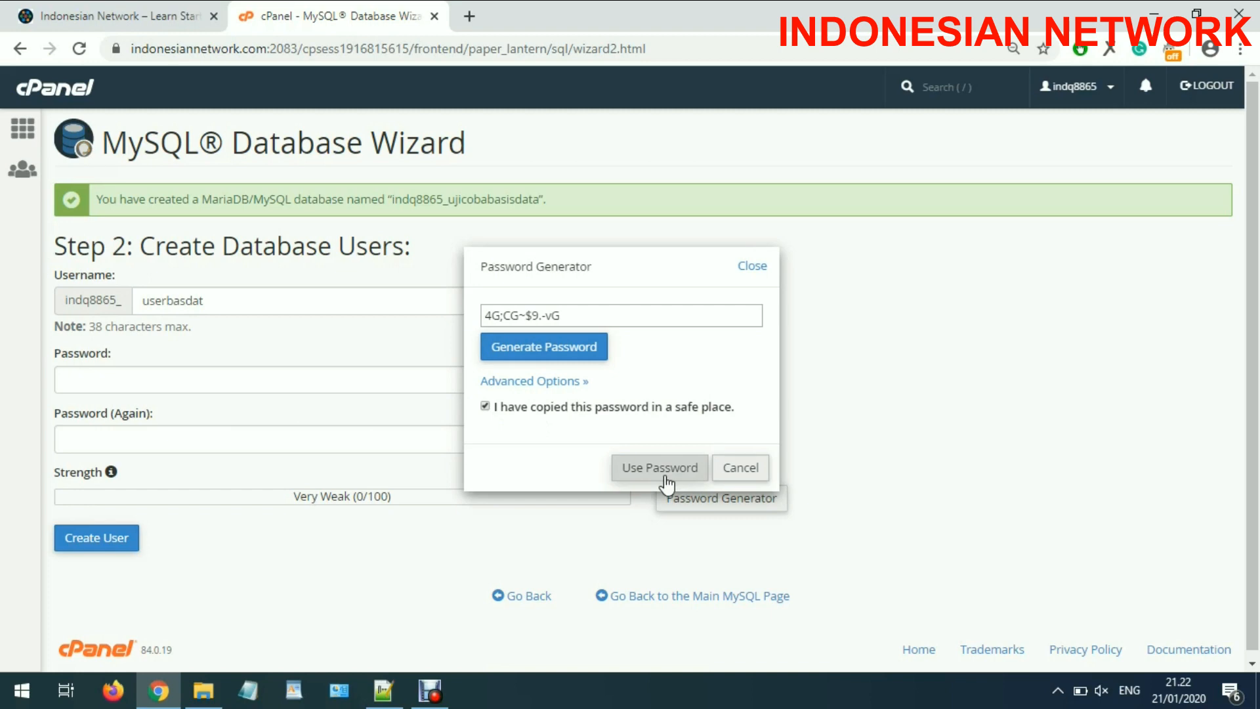
pyautogui.click(659, 474)
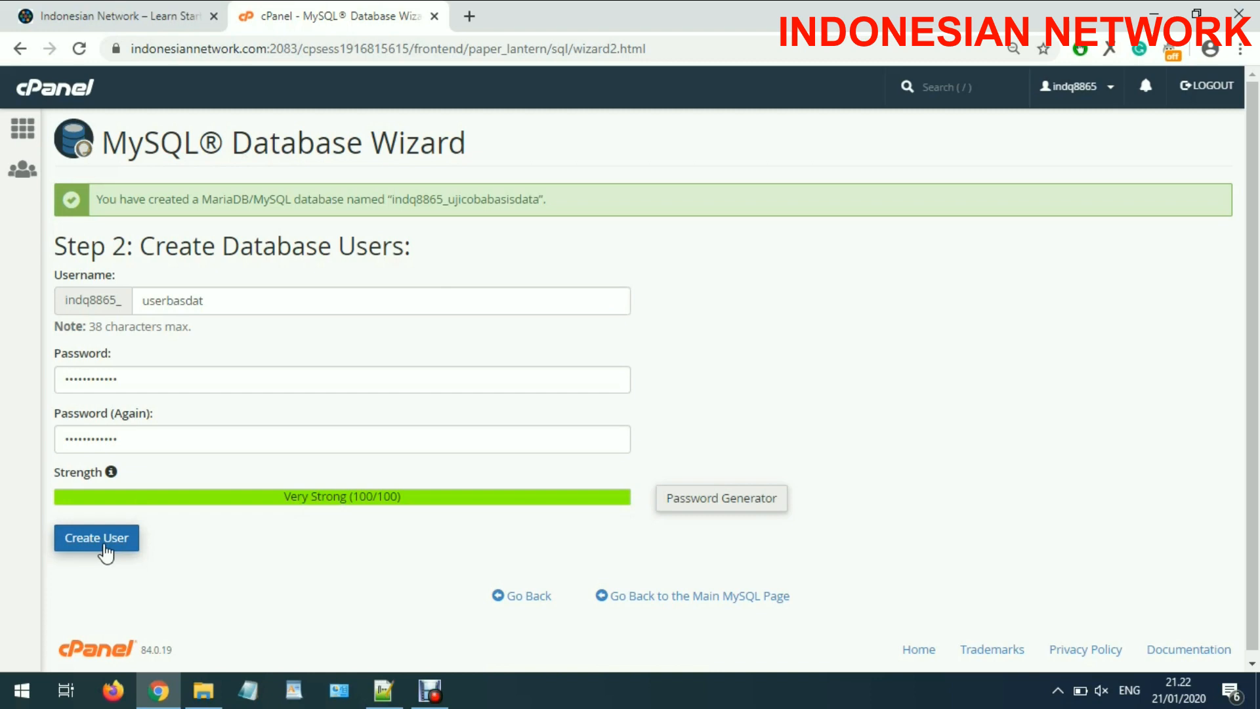
pyautogui.click(109, 556)
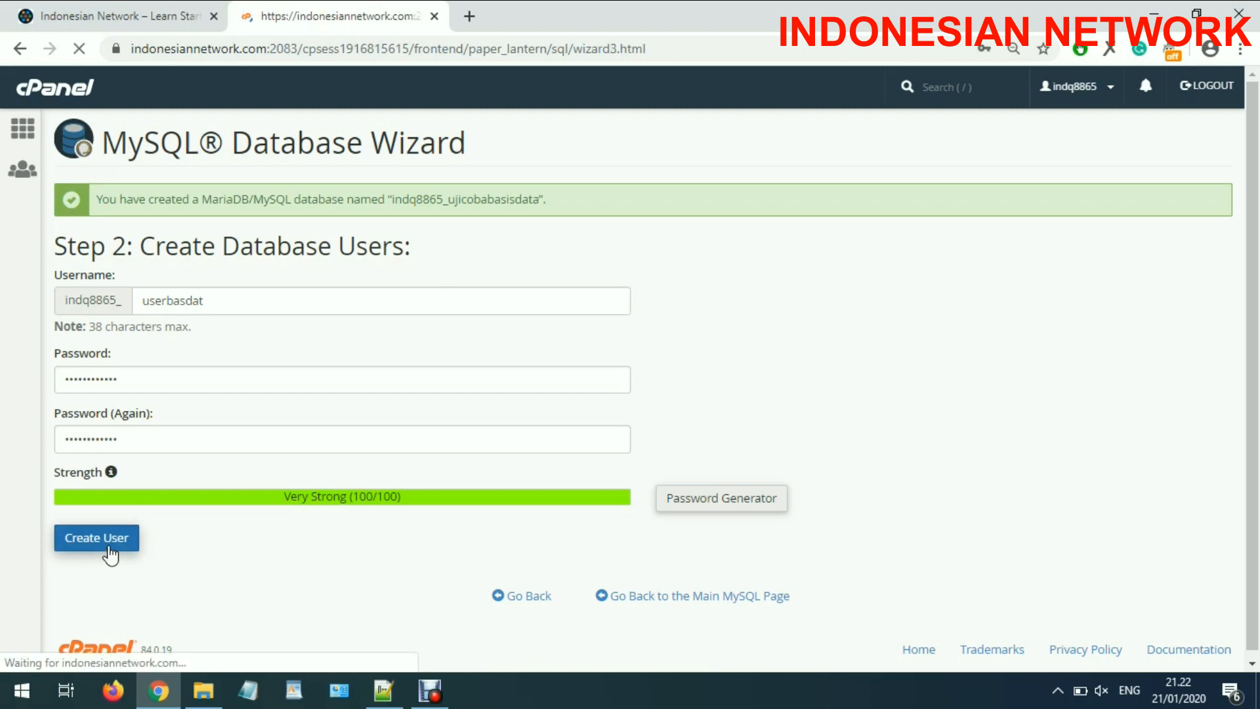
# - Grant userbasdat all privileges on the ujicobabasisdata database and complete the wizard
pyautogui.scroll(-4, 296, 427)
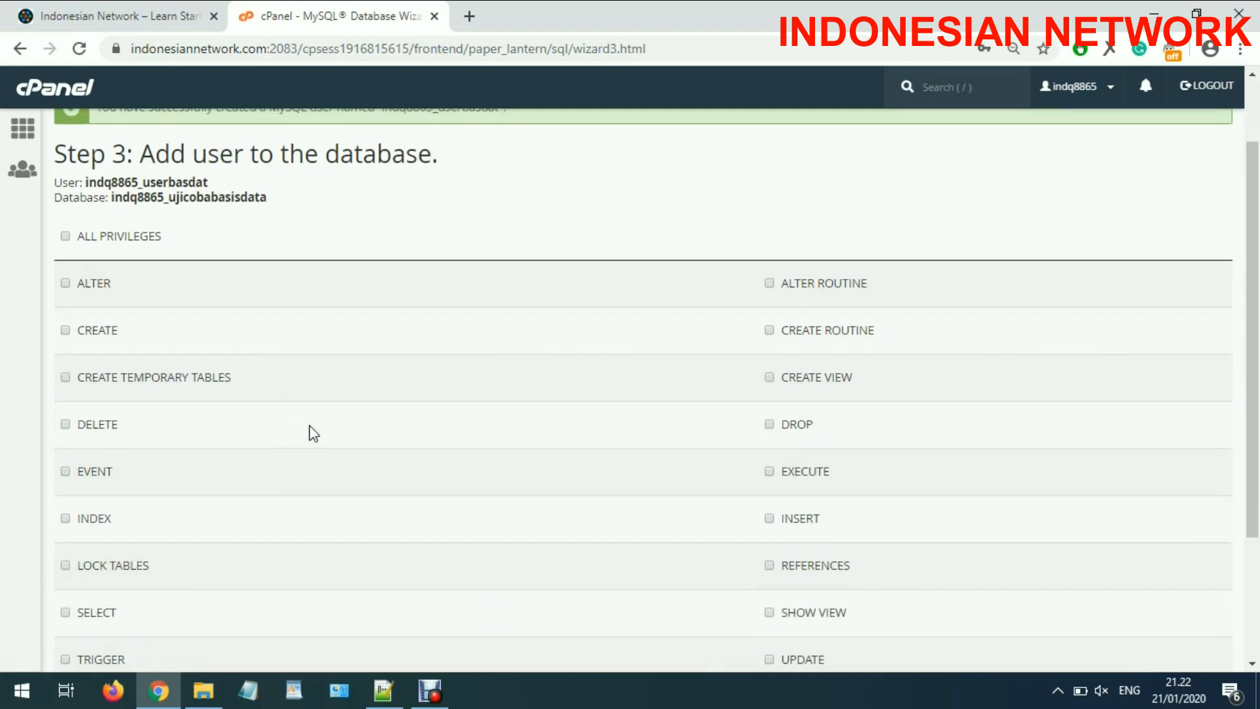
pyautogui.scroll(4, 597, 453)
pyautogui.click(104, 243)
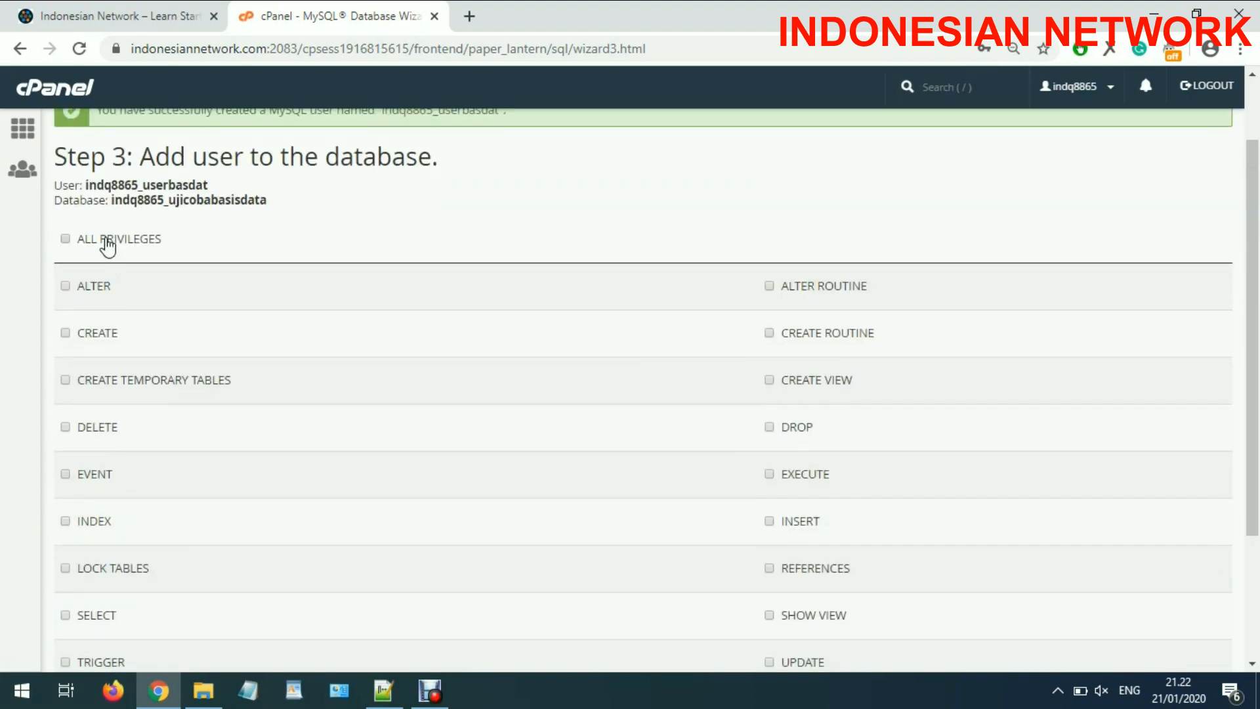
pyautogui.scroll(-4, 719, 418)
pyautogui.click(124, 532)
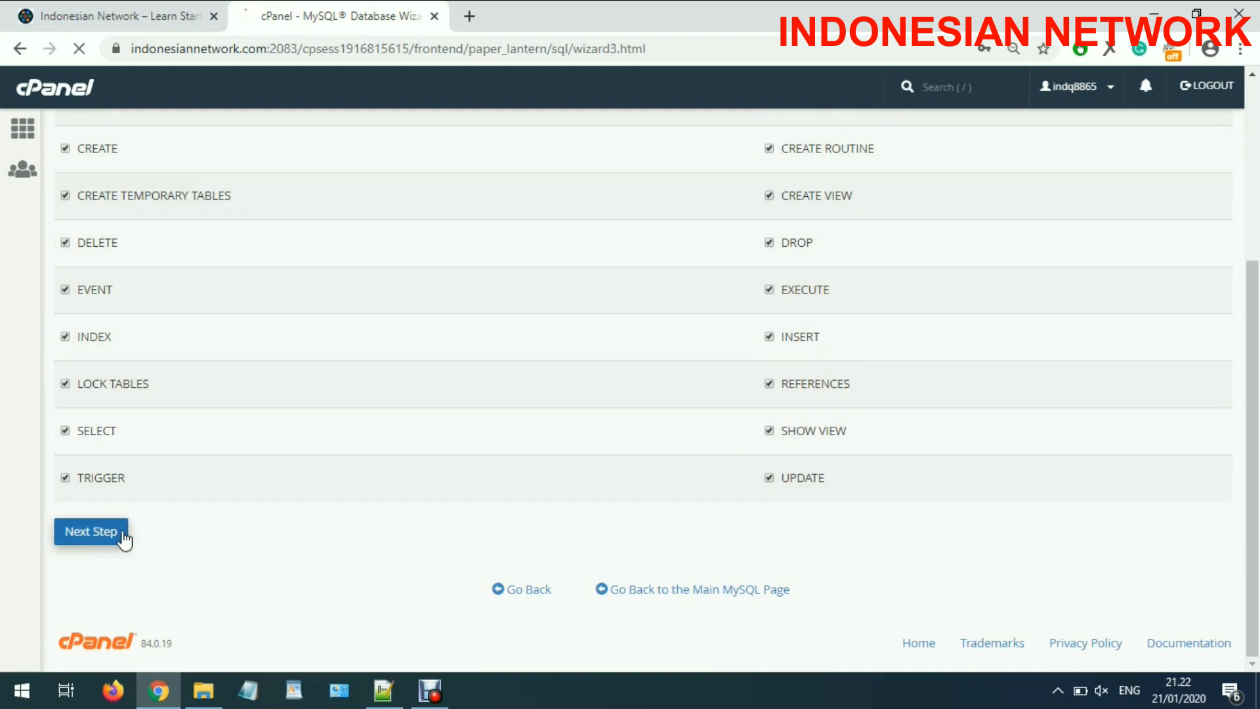
pyautogui.scroll(1, 478, 523)
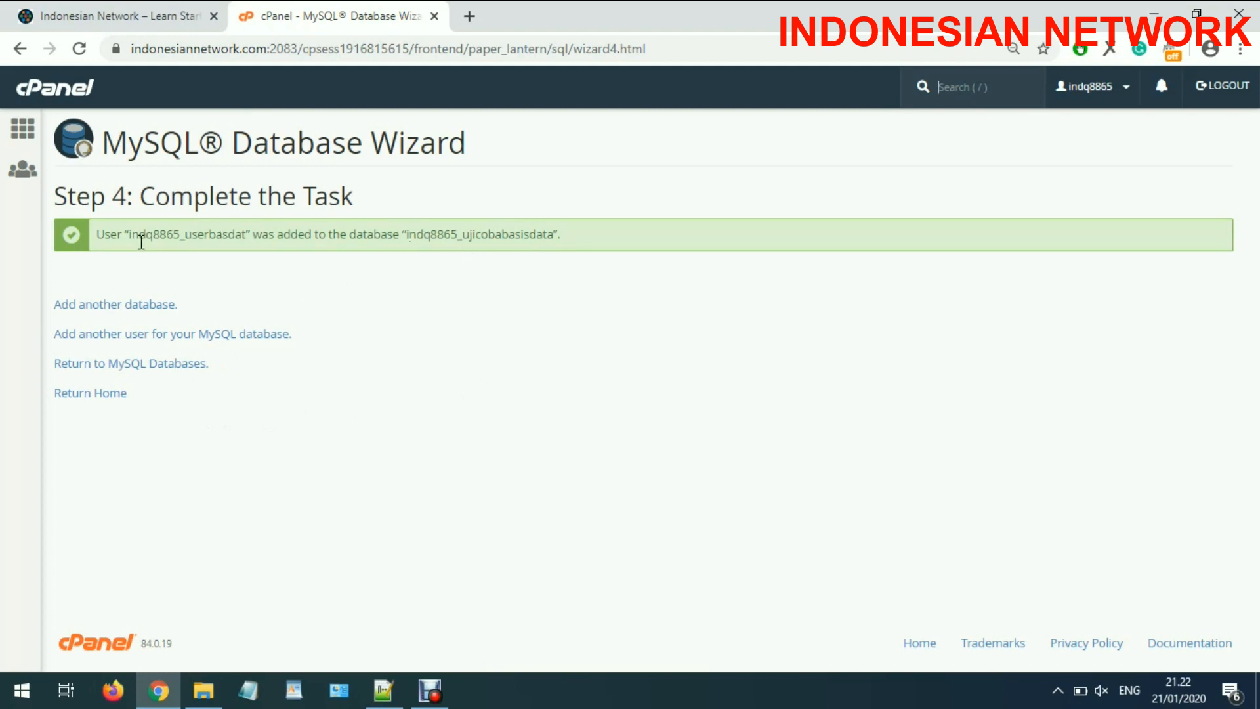
pyautogui.moveTo(102, 235); pyautogui.dragTo(597, 237)
pyautogui.click(610, 269)
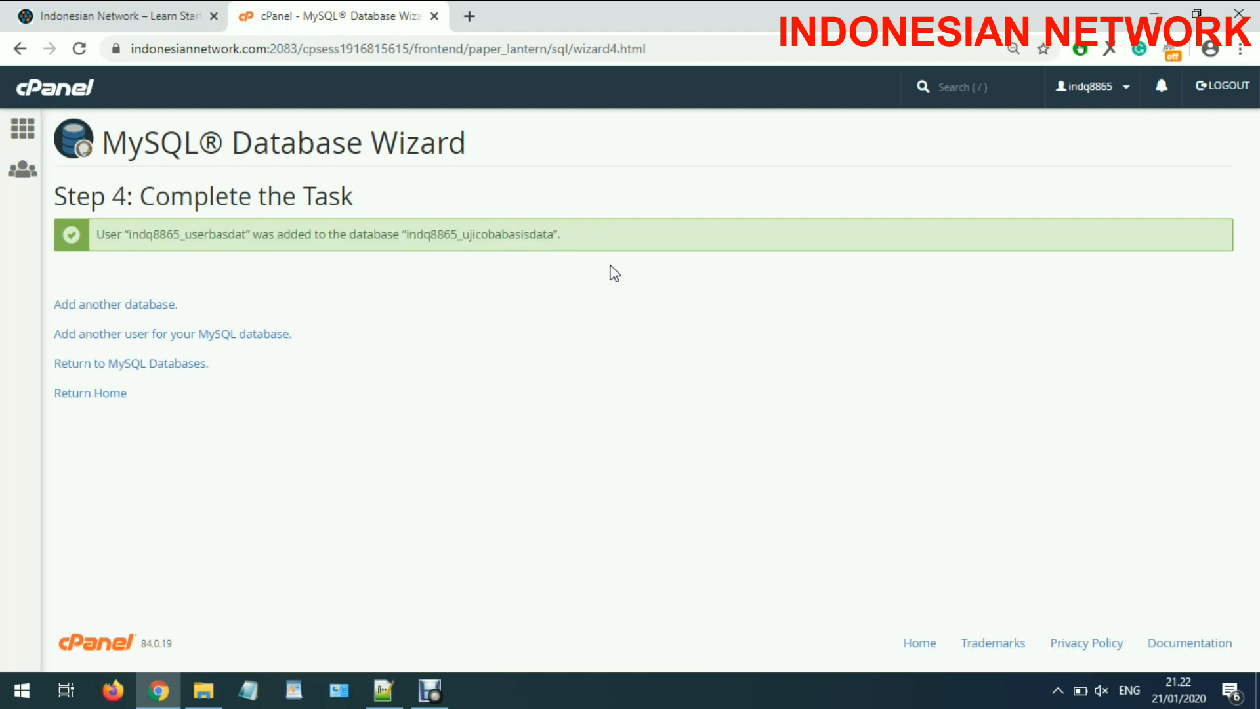
# - Return to the cPanel home page, launch phpMyAdmin in a separate browser tab and open the ujicobabasisdata database
pyautogui.click(110, 400)
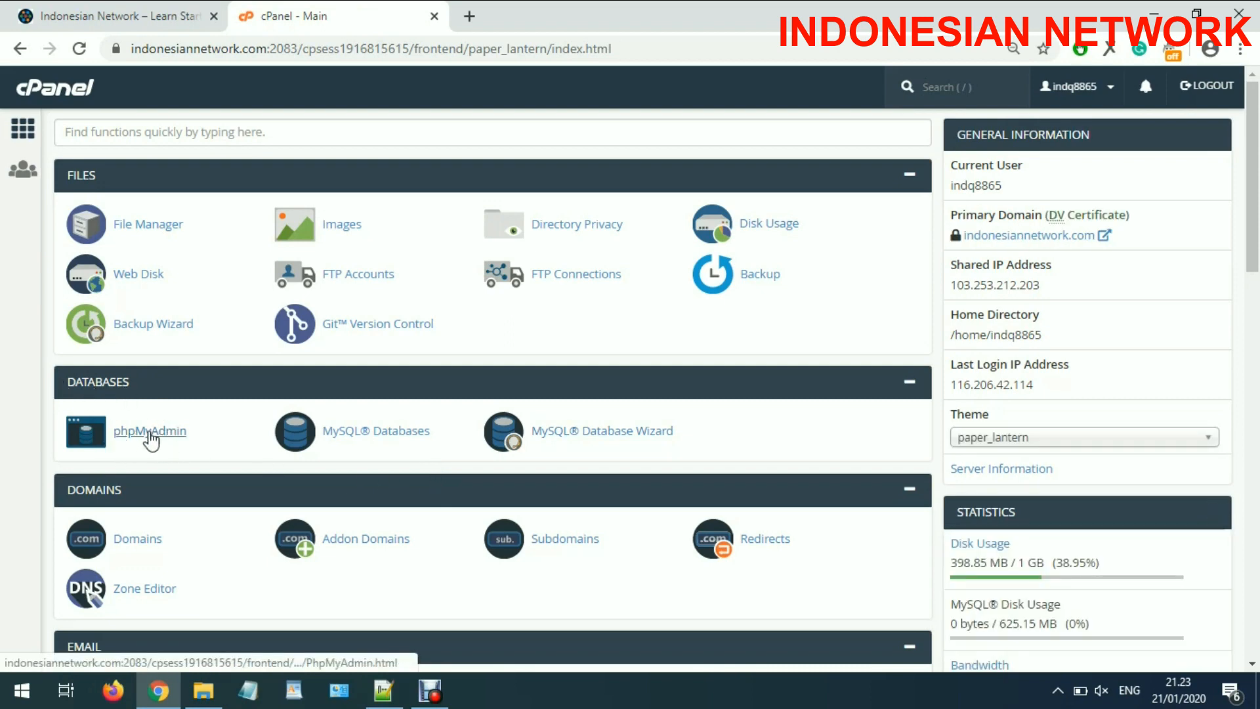
pyautogui.rightClick(166, 437)
pyautogui.click(173, 447)
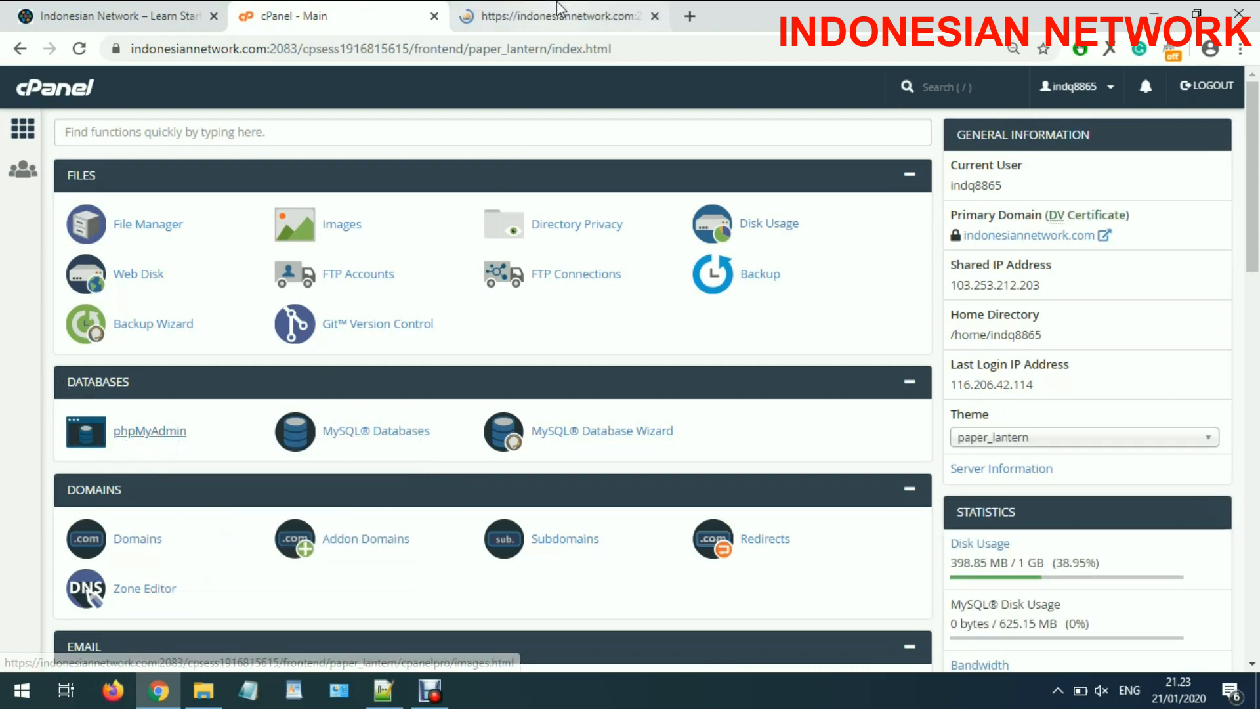
pyautogui.click(564, 14)
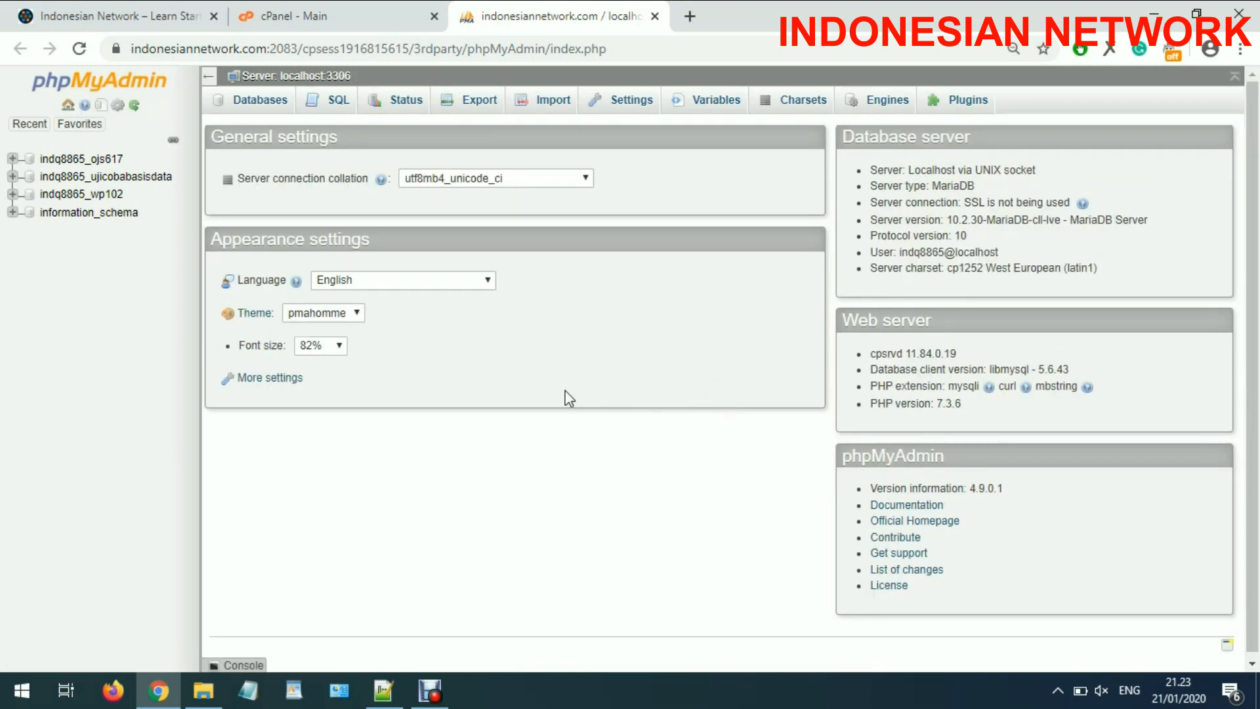
pyautogui.click(105, 176)
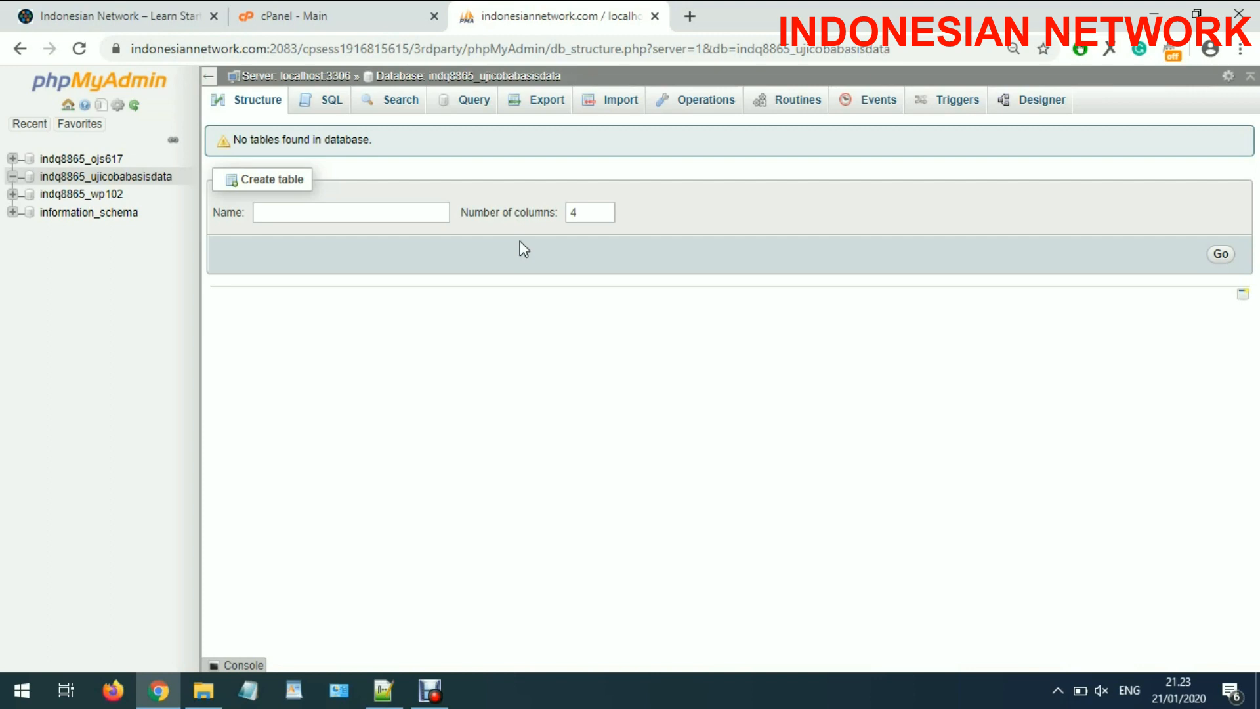
# - Start a new table named tabel_testing with 2 columns in the ujicobabasisdata database
pyautogui.click(394, 214)
pyautogui.click(394, 213)
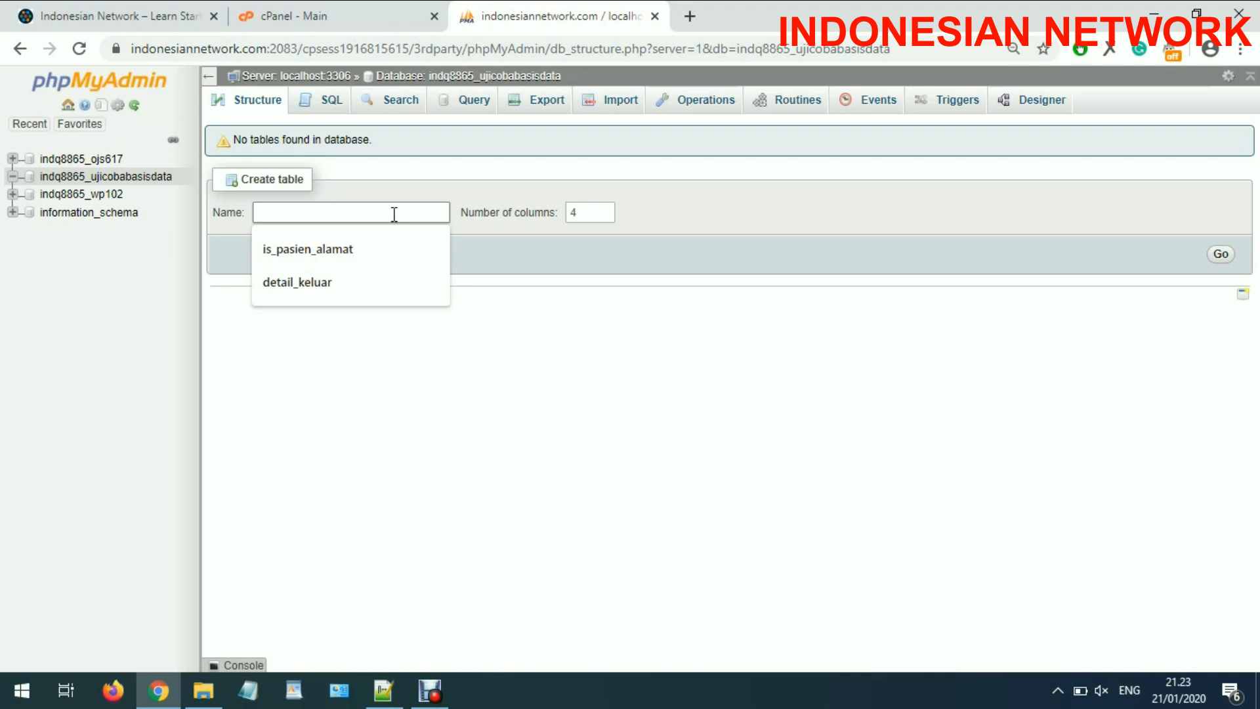
pyautogui.write('tabel')
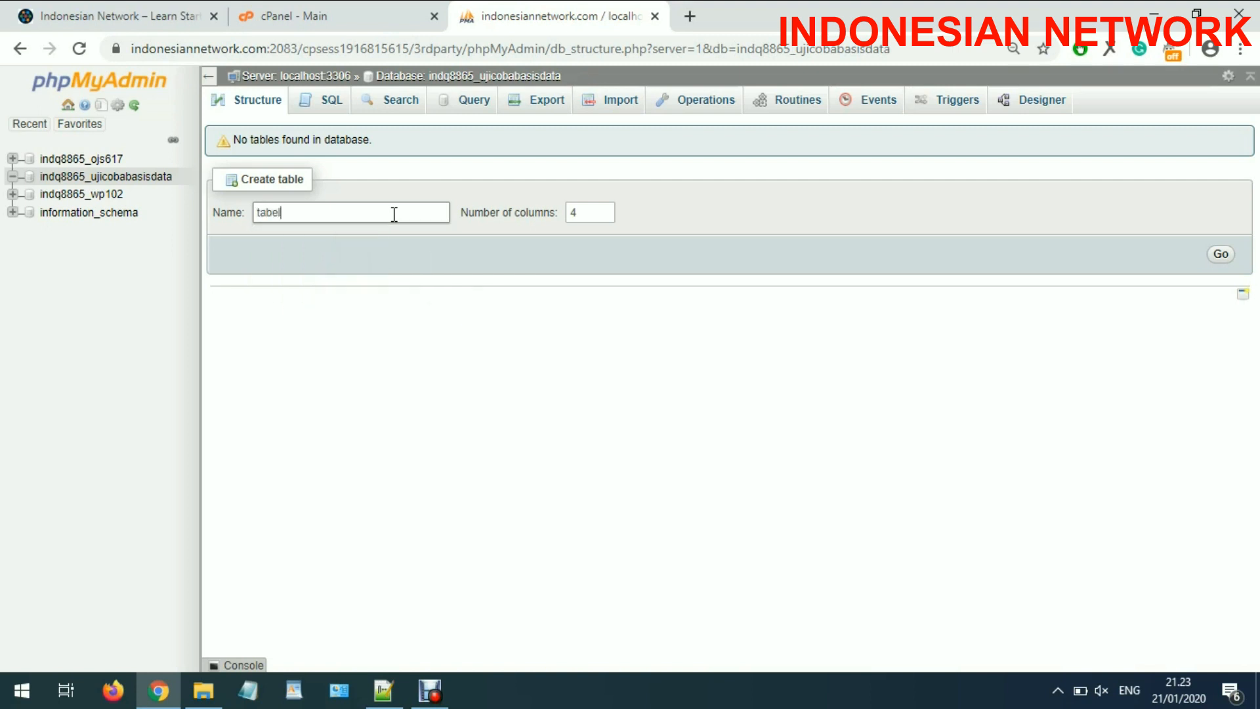
pyautogui.write('_testing')
pyautogui.click(574, 220)
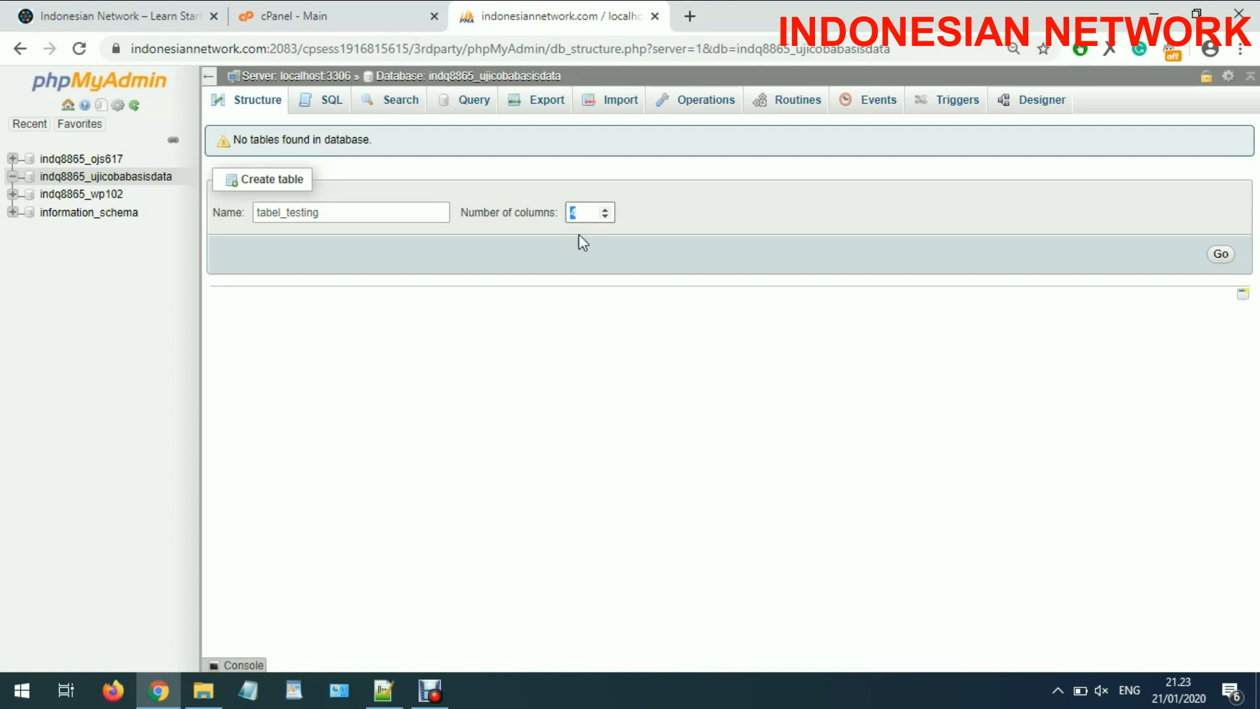
pyautogui.write('2')
pyautogui.click(1220, 256)
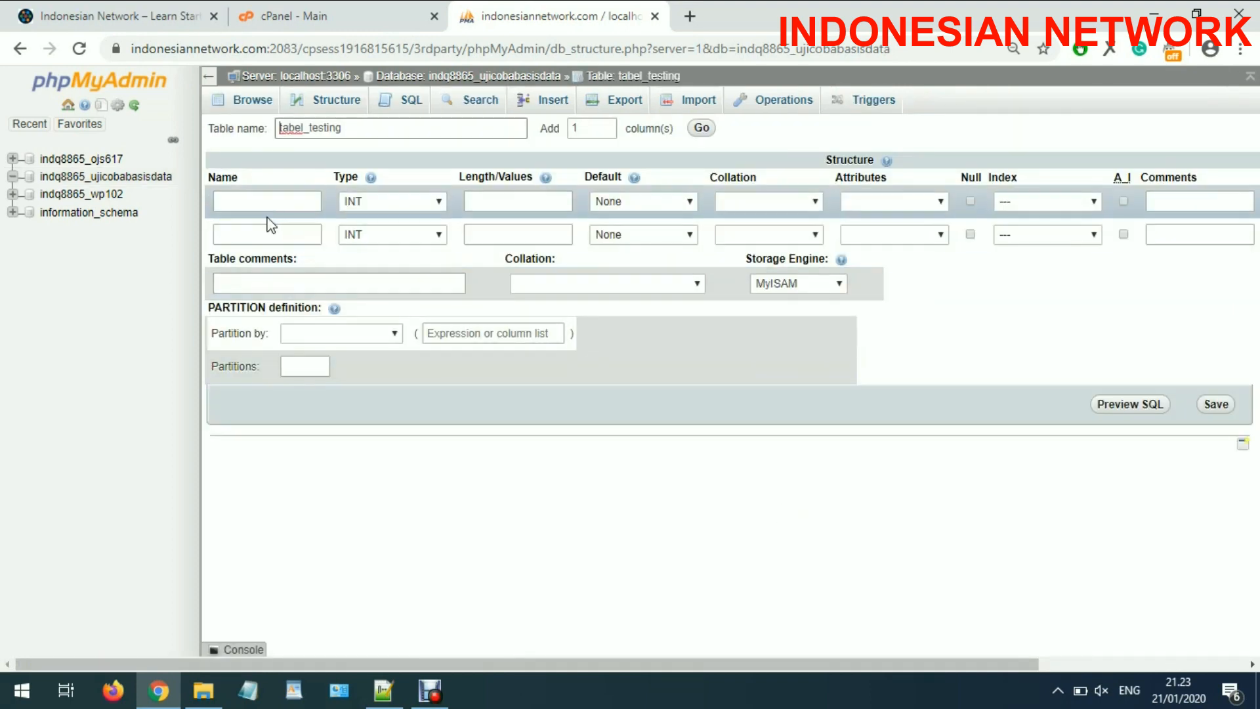
# - Name the table's first column id and its second column ket
pyautogui.click(272, 201)
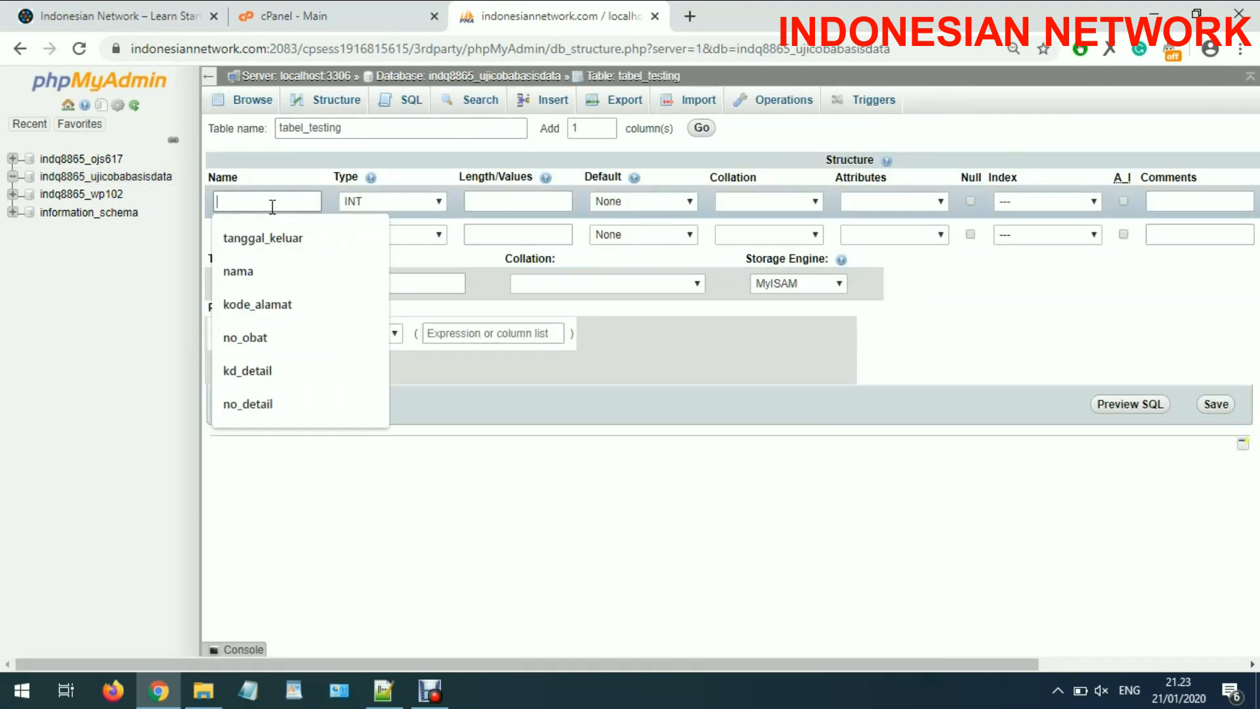
pyautogui.write('id')
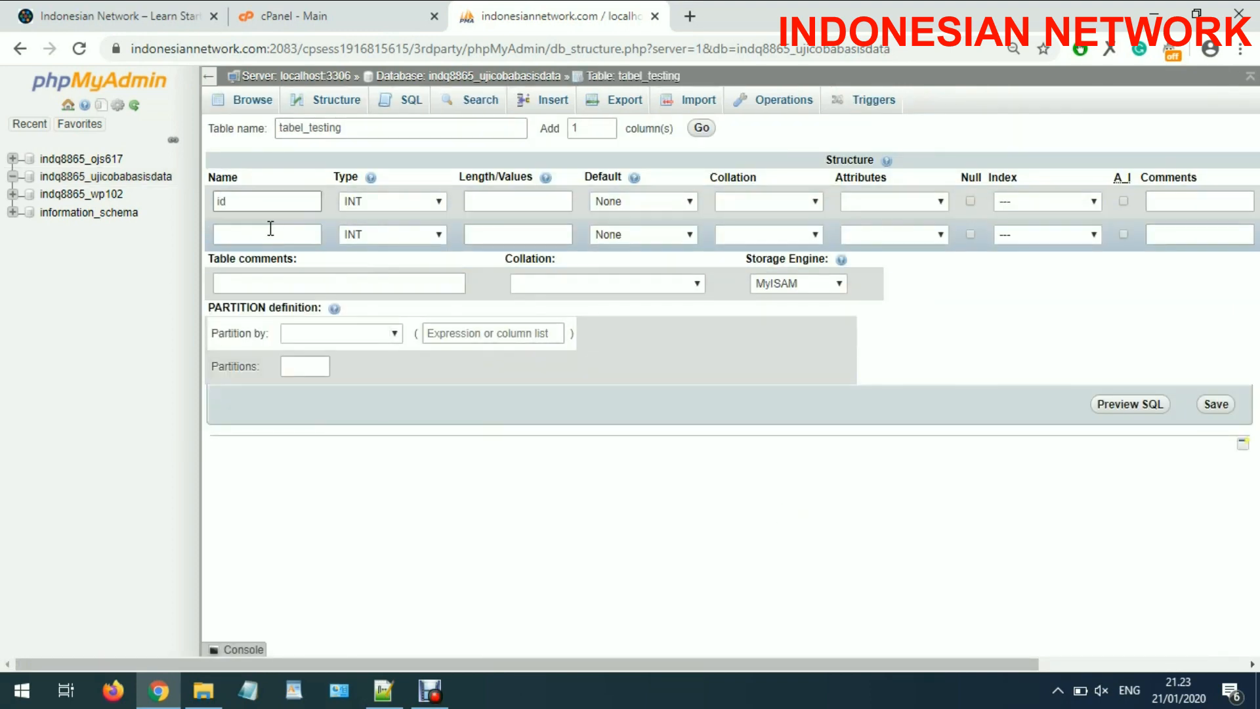
pyautogui.click(269, 231)
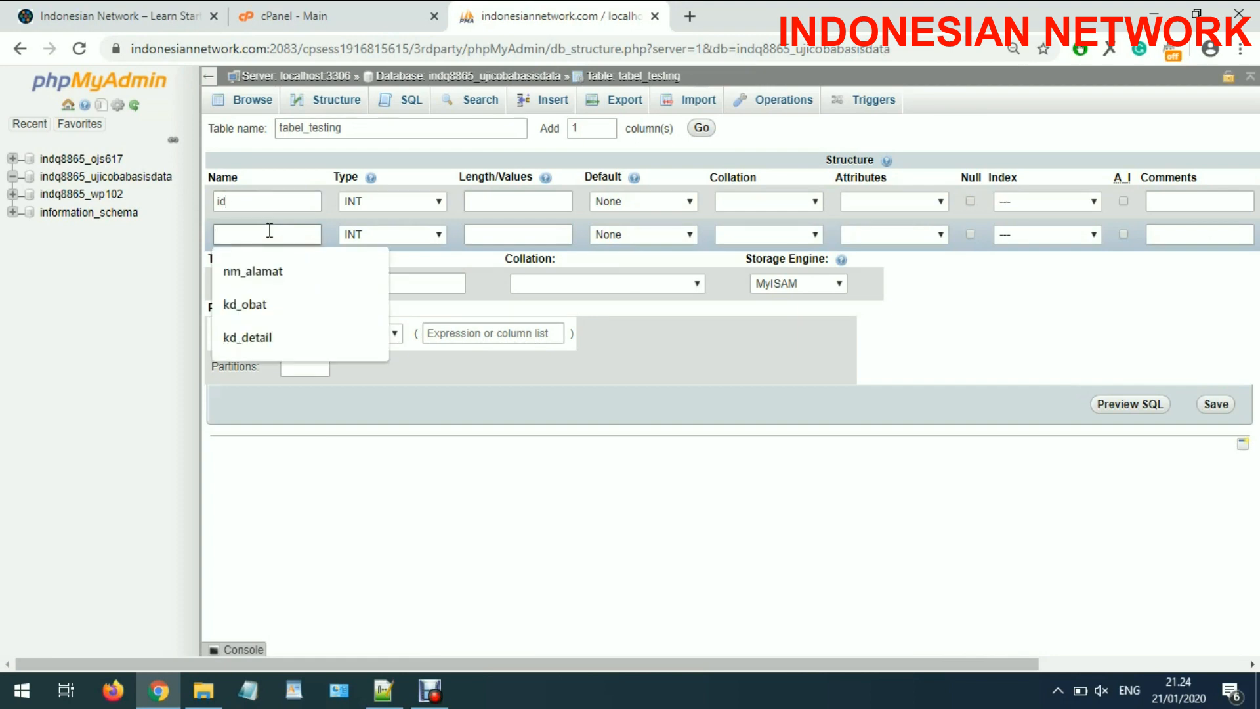
pyautogui.write('ket')
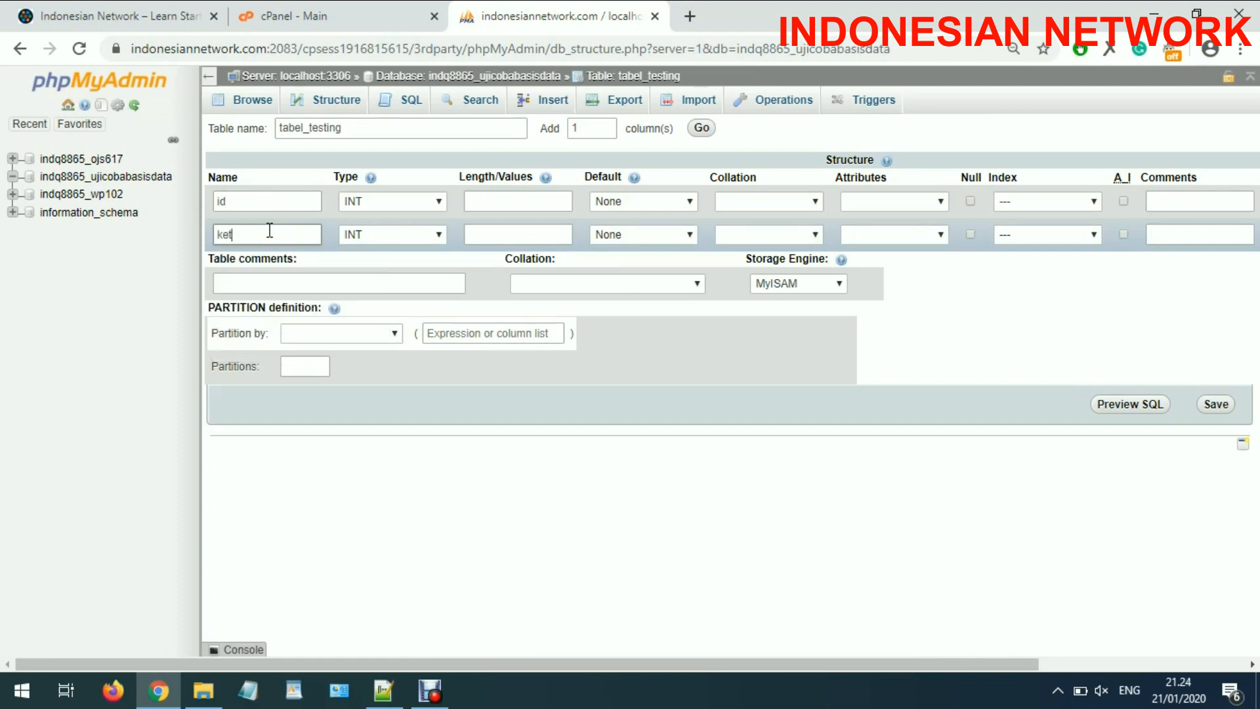
# - Set the id column's length to 5 and make it auto-increment with a PRIMARY index
pyautogui.click(481, 208)
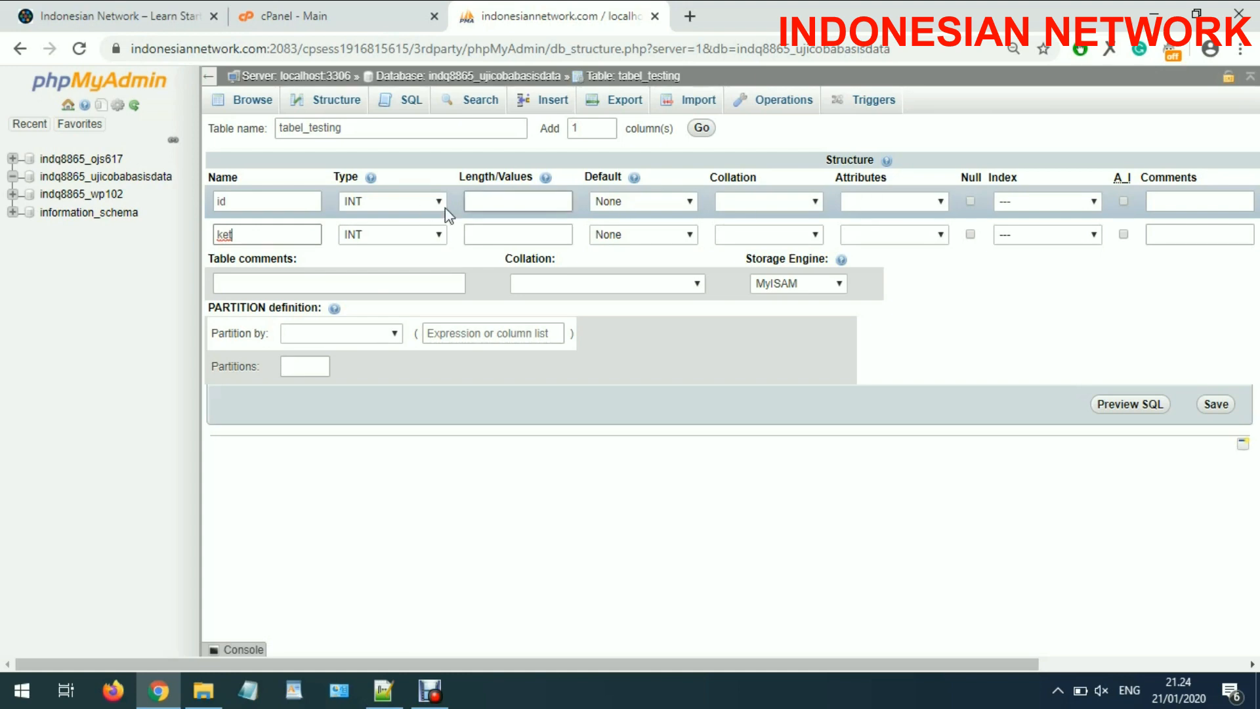
pyautogui.click(510, 201)
pyautogui.write('5')
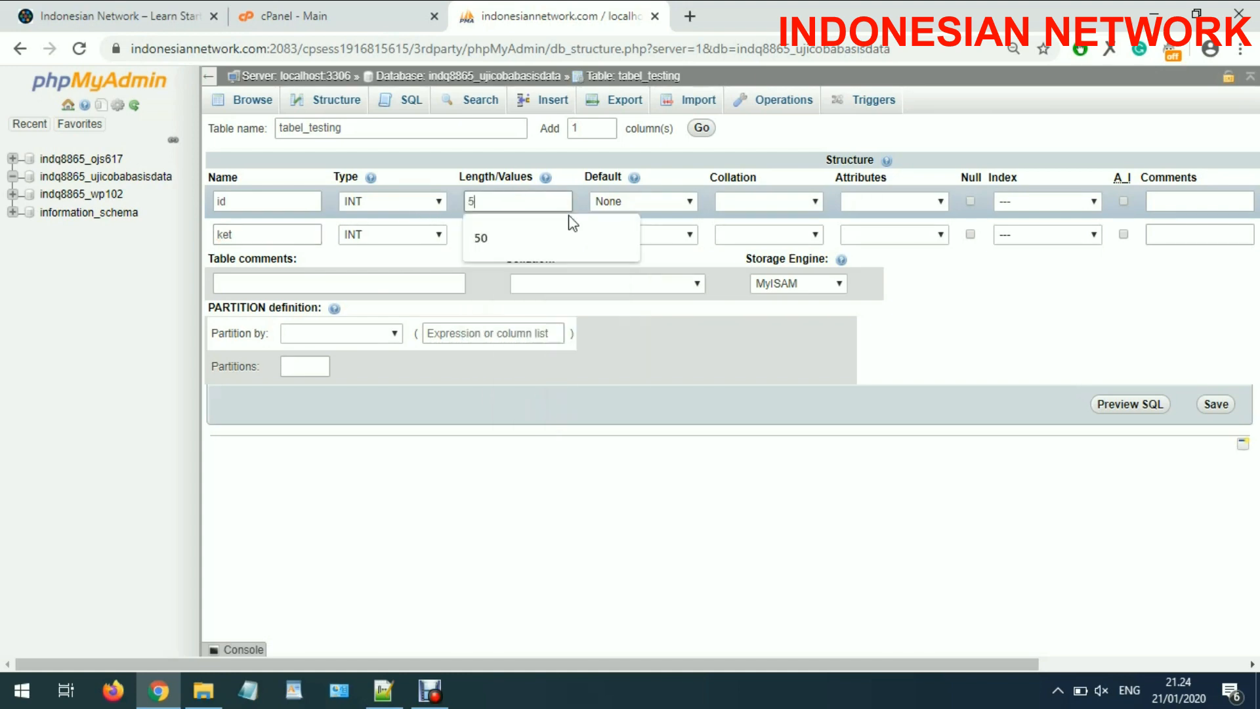
pyautogui.click(1124, 201)
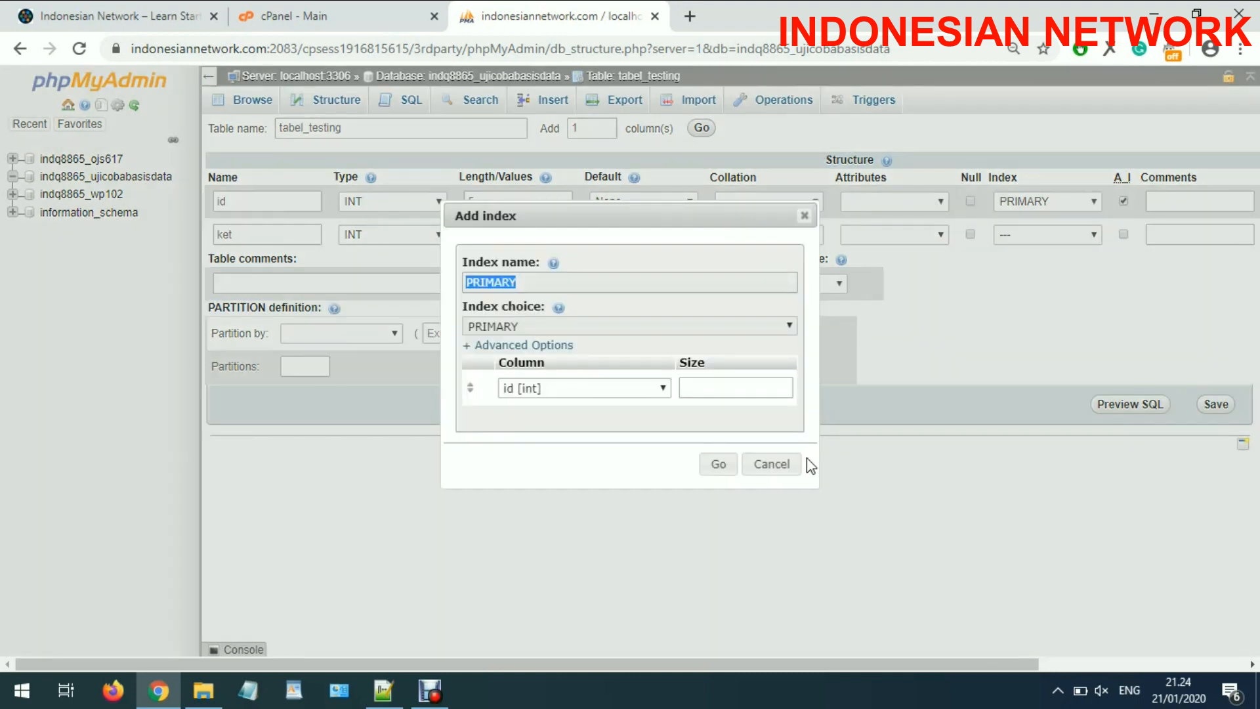
pyautogui.click(730, 467)
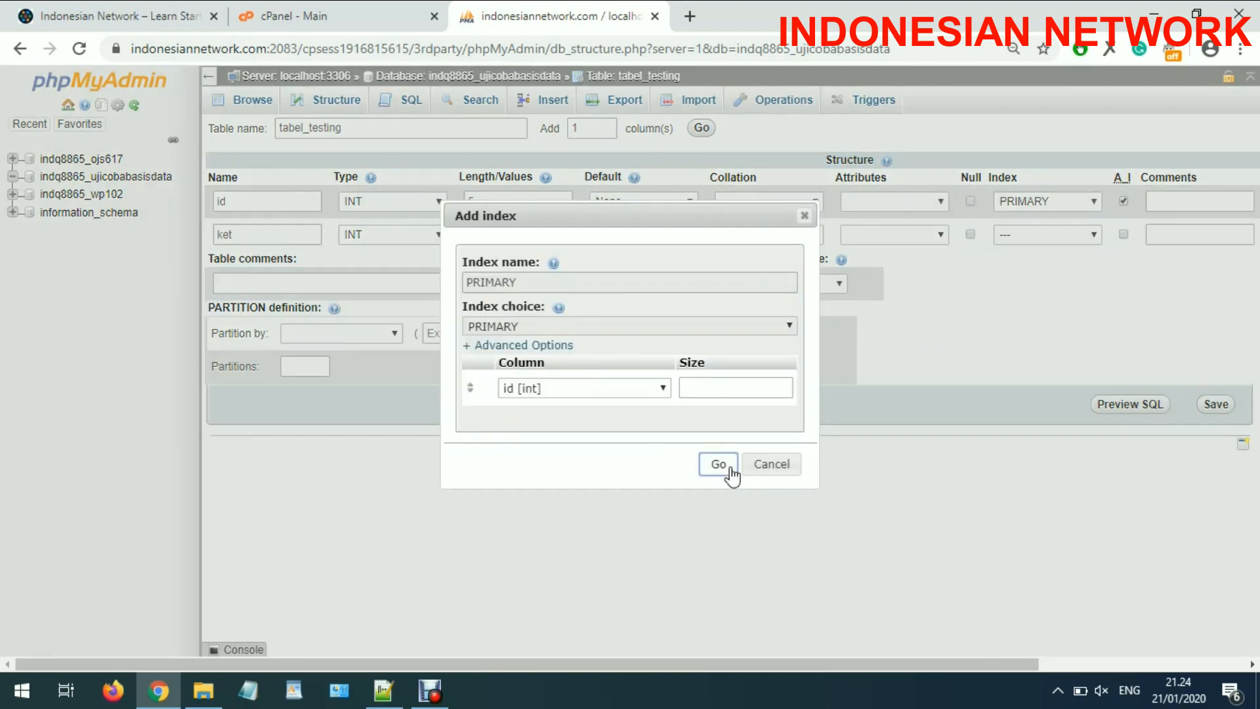
# - Set the ket column to type VARCHAR with length 20, and save the table
pyautogui.click(385, 245)
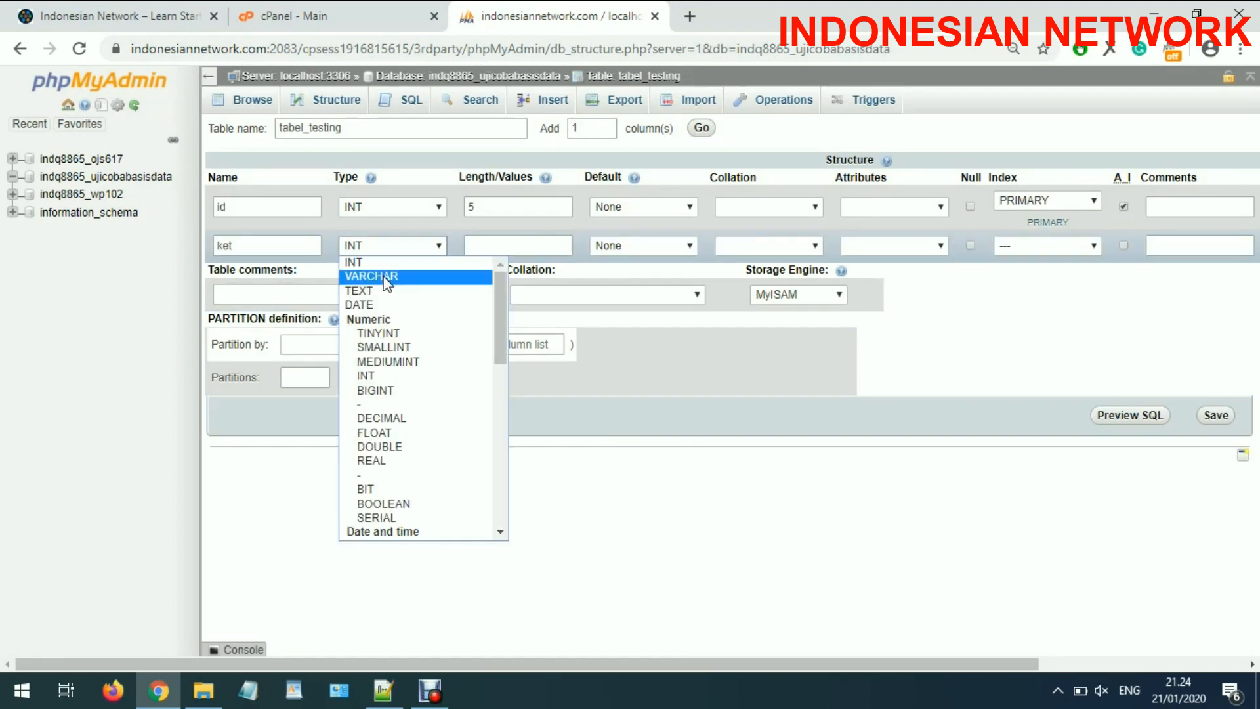
pyautogui.click(386, 276)
pyautogui.click(522, 245)
pyautogui.write('20')
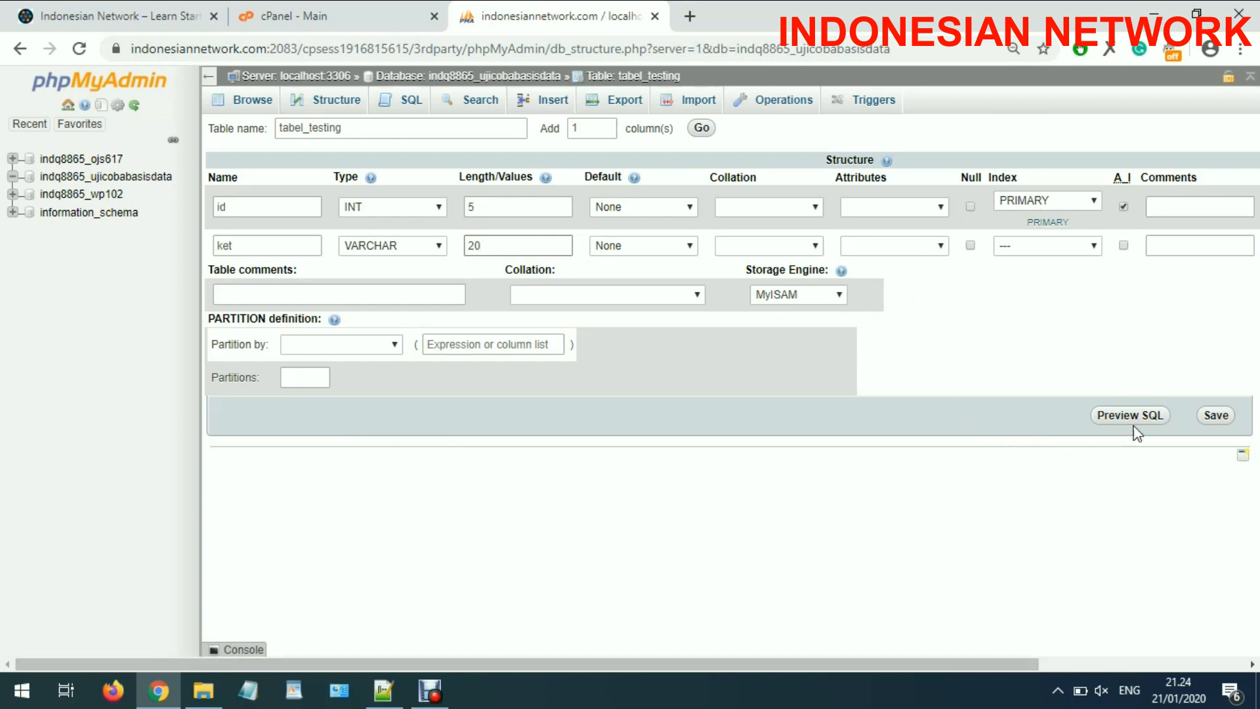
pyautogui.click(1216, 417)
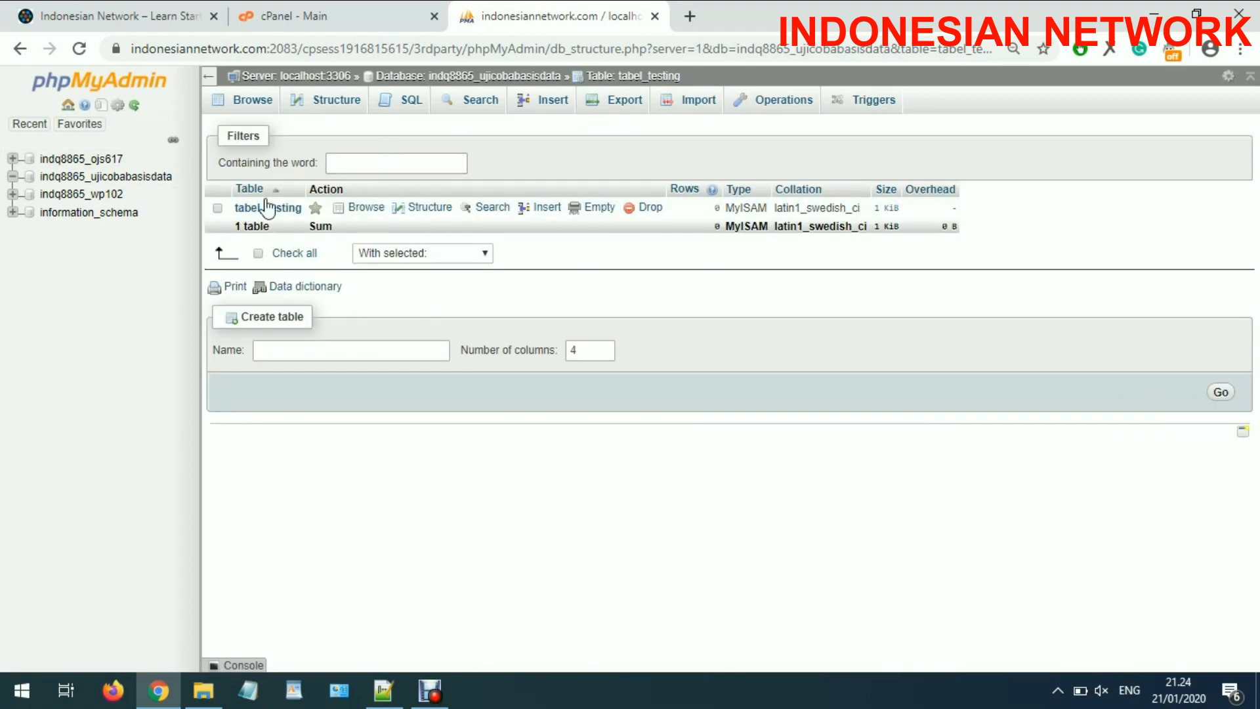
# - Insert two rows into tabel_testing with the ket values honda and yamaha, and browse the table's rows
pyautogui.click(430, 207)
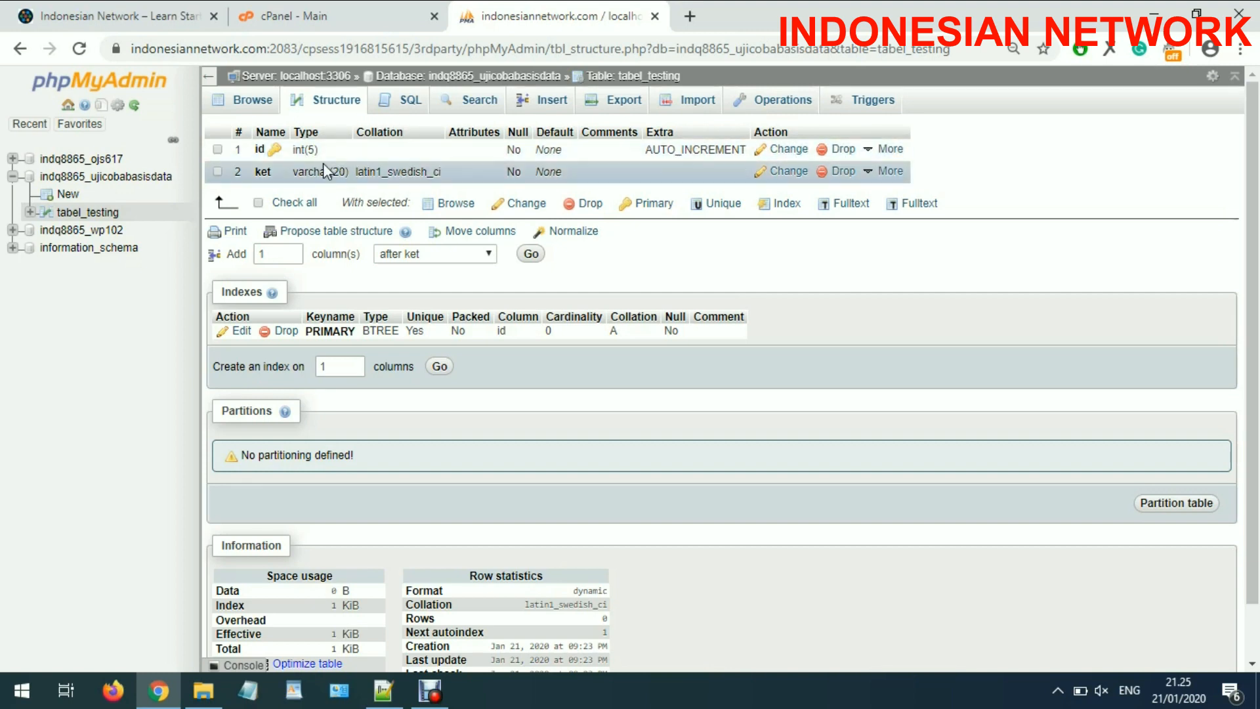
pyautogui.click(550, 105)
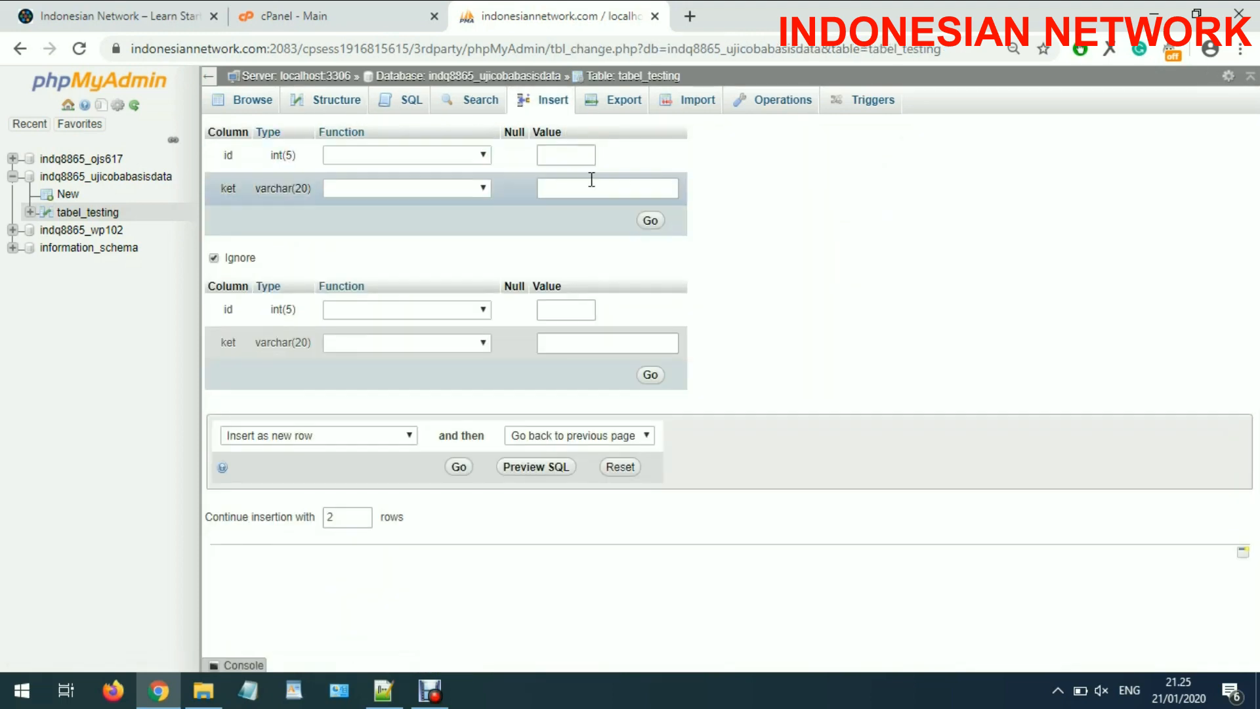
pyautogui.click(579, 188)
pyautogui.write('h')
pyautogui.press('BackSpace')
pyautogui.write('honda')
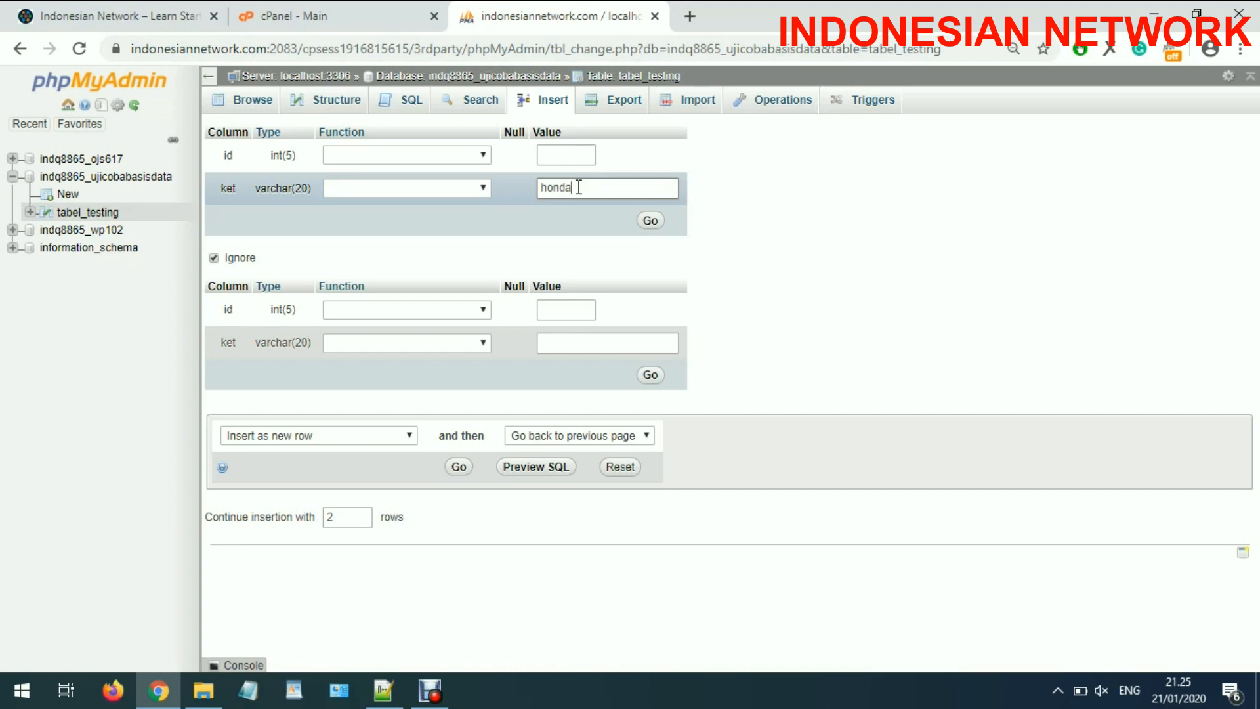
pyautogui.click(602, 348)
pyautogui.write('yamaha')
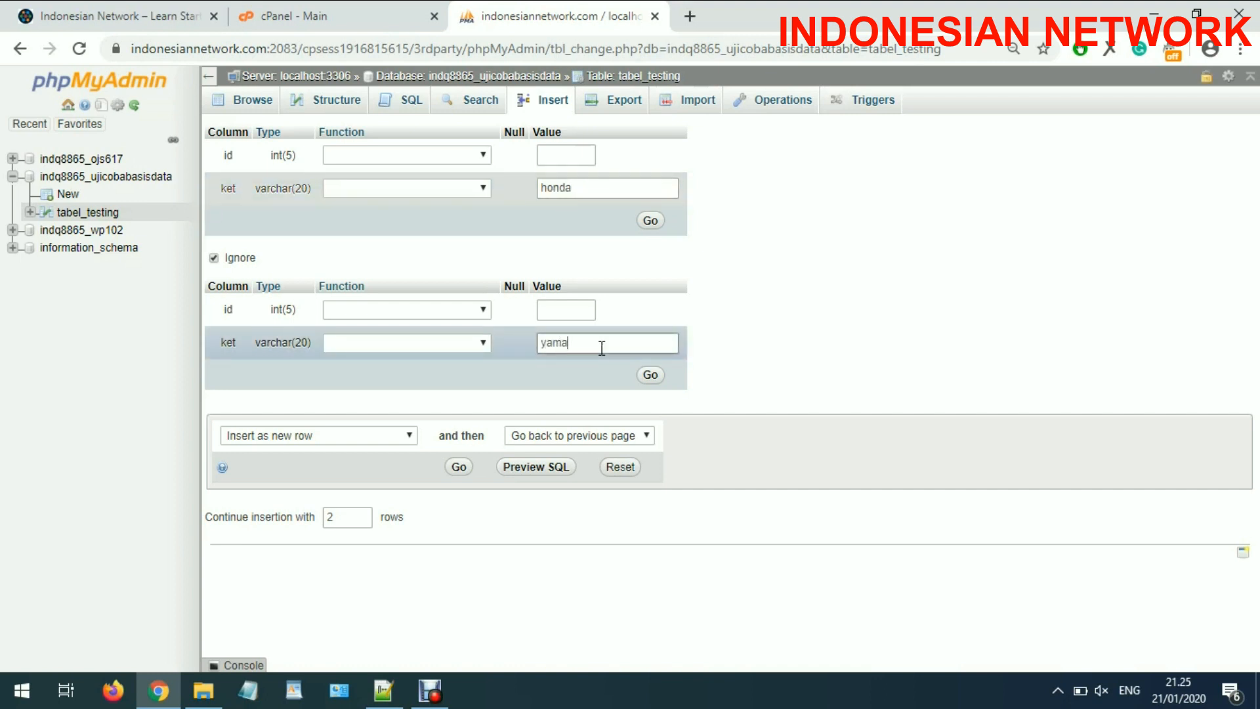
pyautogui.click(467, 468)
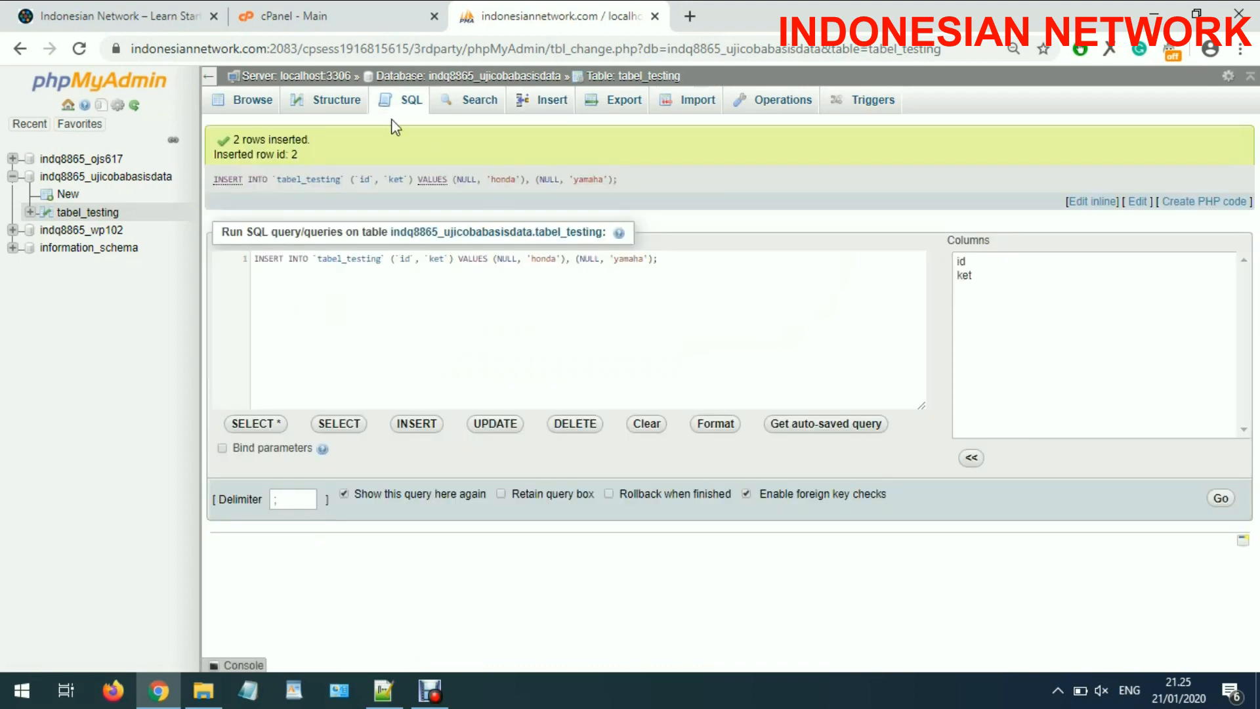
pyautogui.click(286, 107)
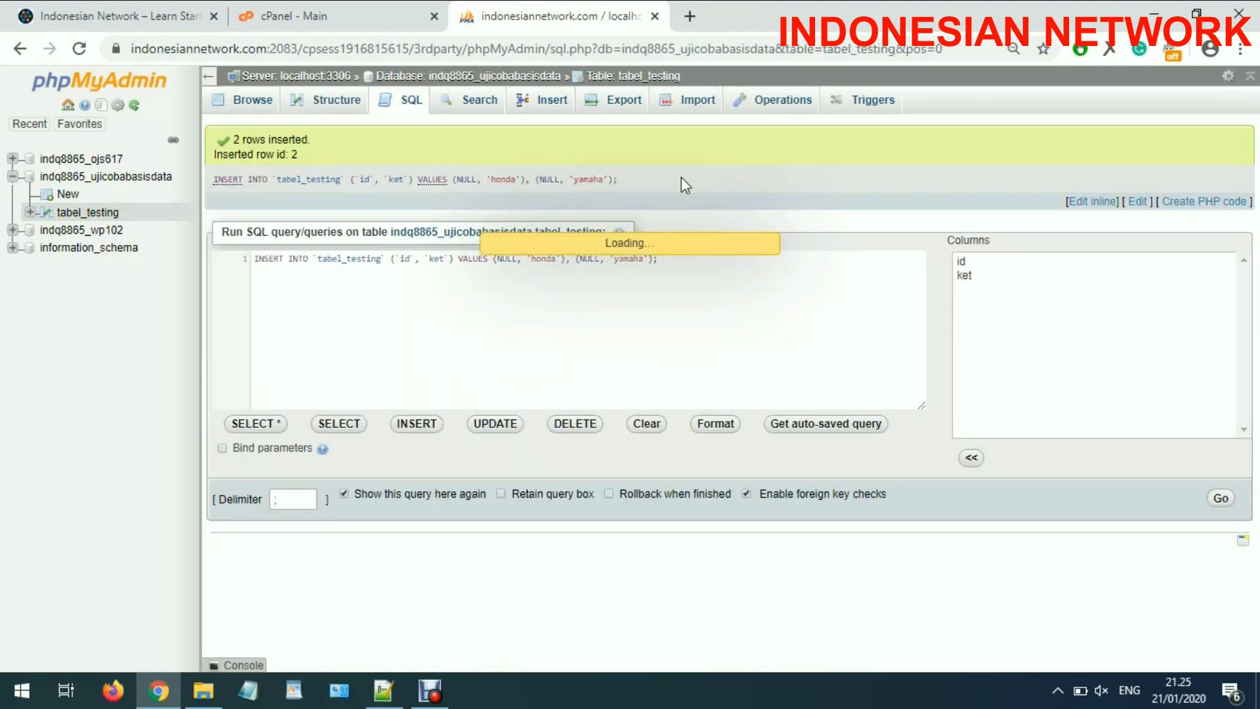